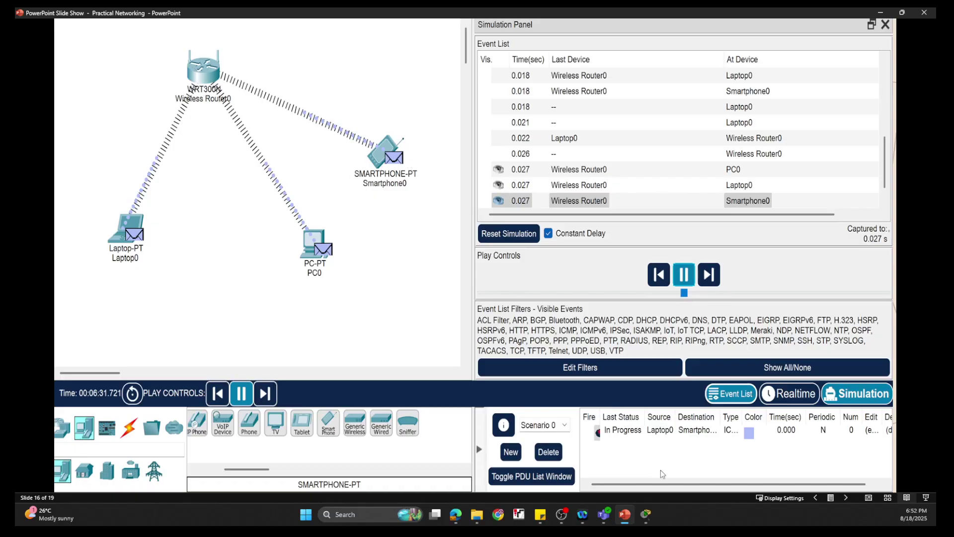
- Switch from the PowerPoint slide show to the empty Cisco Packet Tracer workspace
click(646, 514)
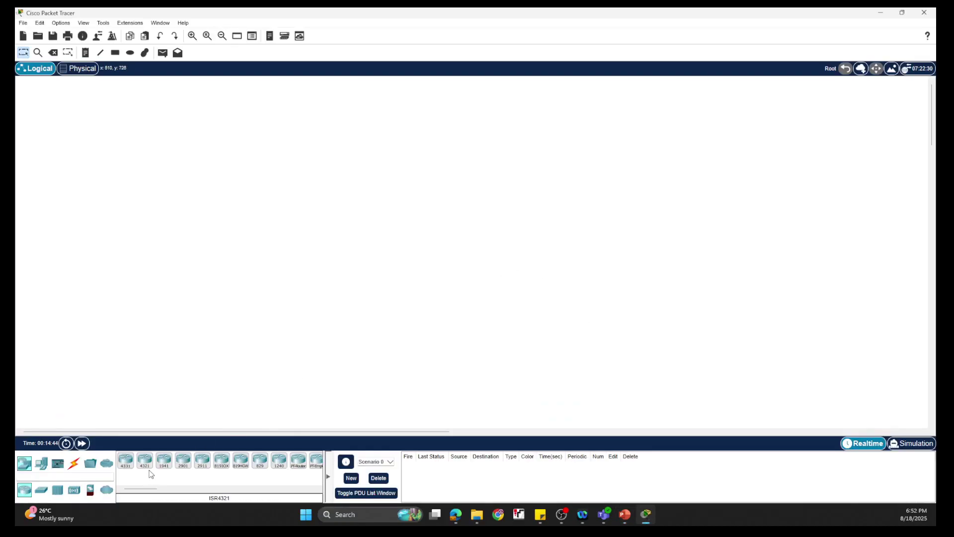
- Place a WRT300N wireless router from Wireless Devices onto the canvas
click(42, 491)
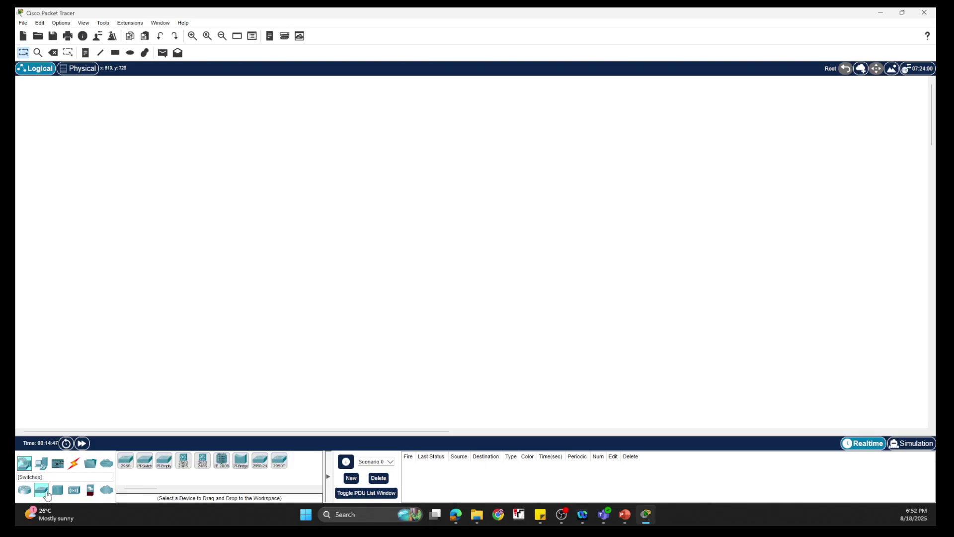
click(74, 490)
click(86, 491)
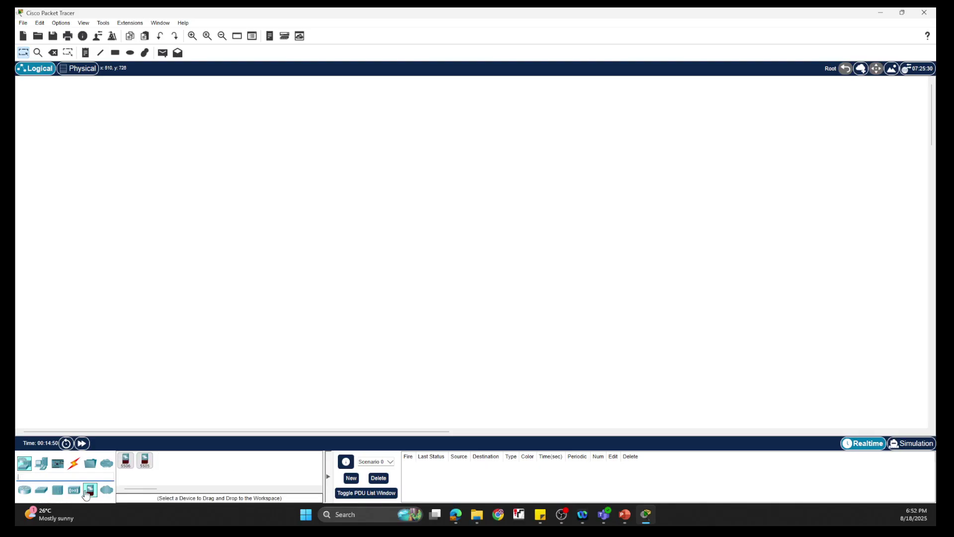
click(75, 492)
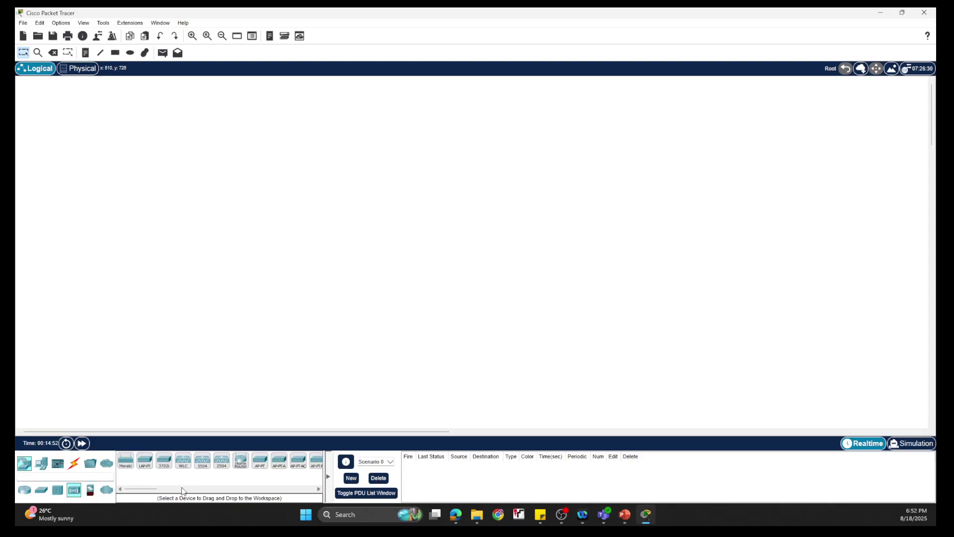
drag(151, 489, 172, 492)
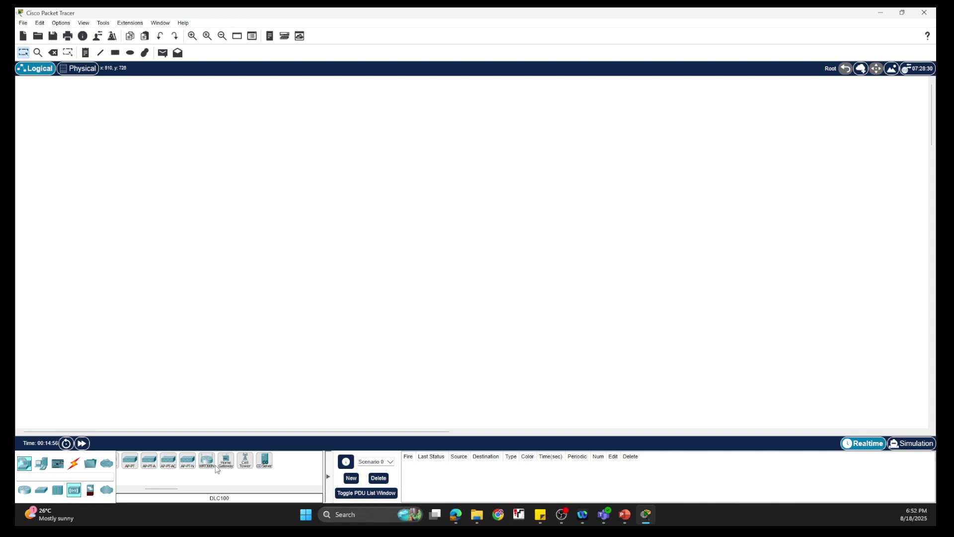
drag(207, 462, 249, 338)
drag(260, 136, 210, 142)
- Rename the wireless router to AP-Access-Point
click(264, 156)
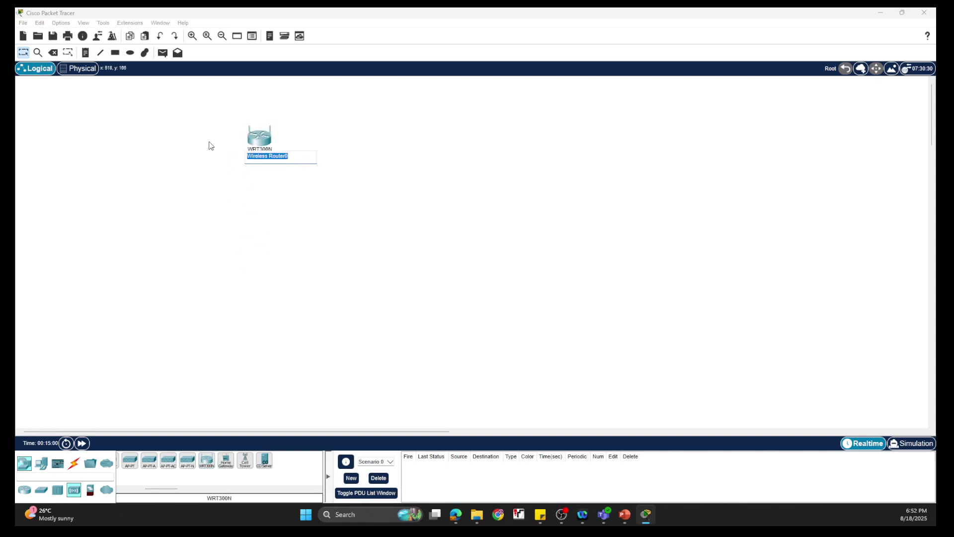
key(BackSpace)
click(259, 197)
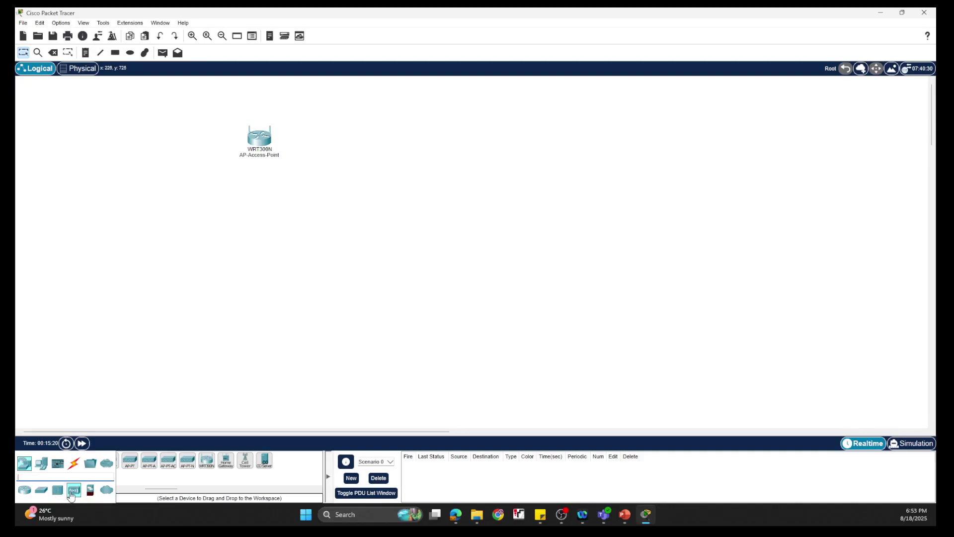
- Add a PC, a laptop and a smartphone from End Devices to the canvas
click(40, 465)
drag(125, 460, 142, 317)
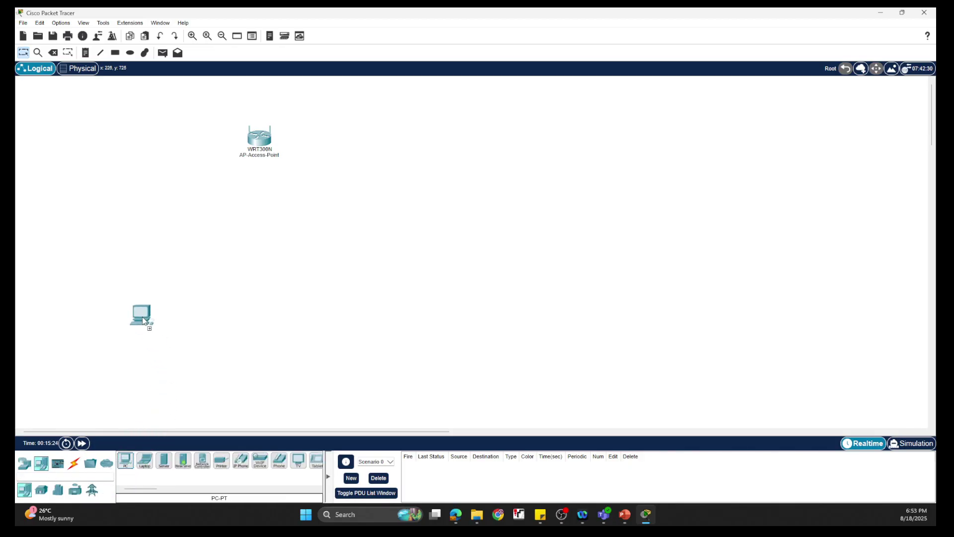
drag(144, 460, 226, 294)
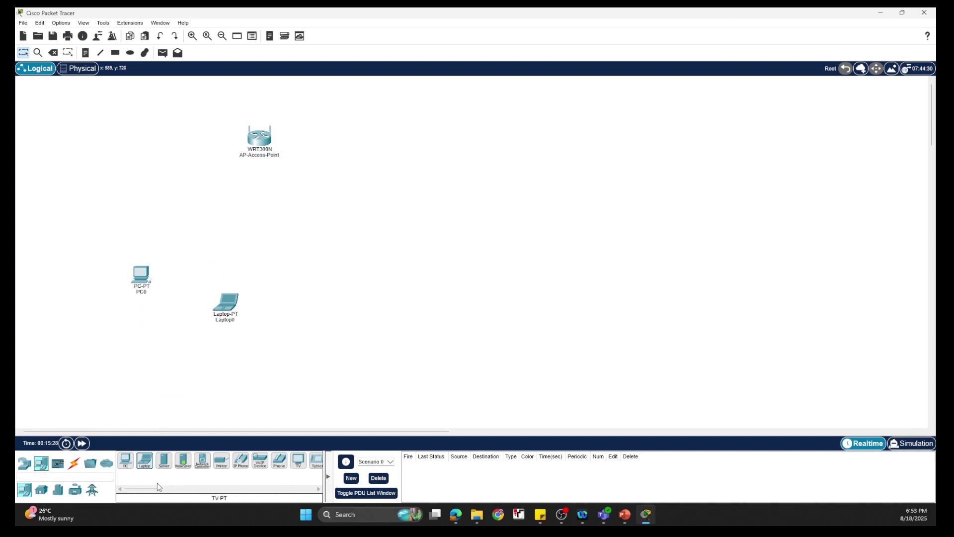
drag(152, 492, 175, 492)
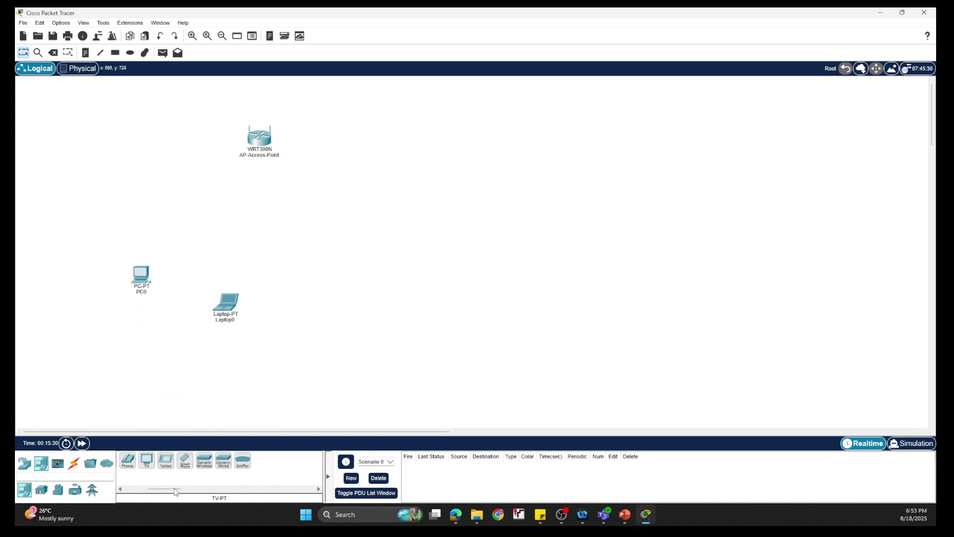
drag(184, 461, 350, 250)
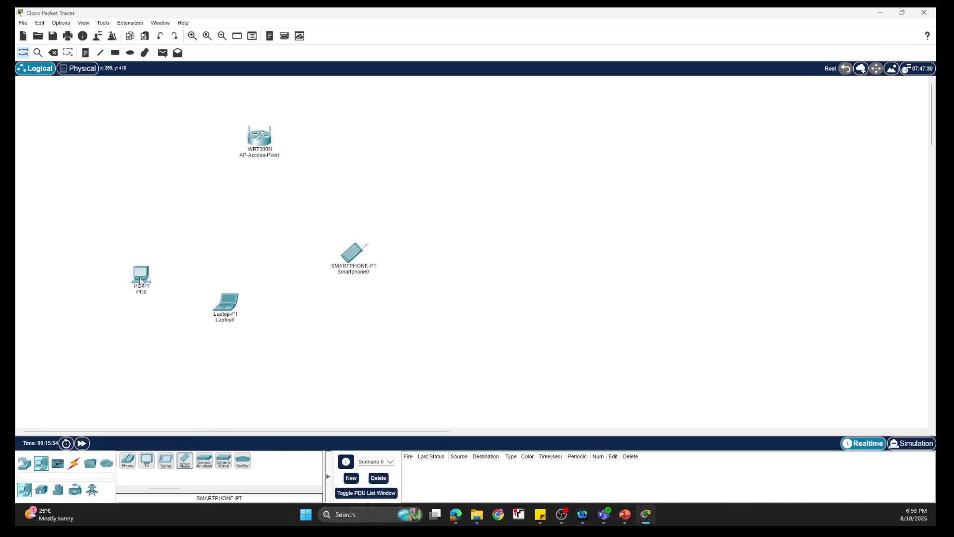
drag(139, 276, 150, 251)
- Rearrange Laptop0, PC0 and the access point into a tidy layout
drag(231, 314, 243, 273)
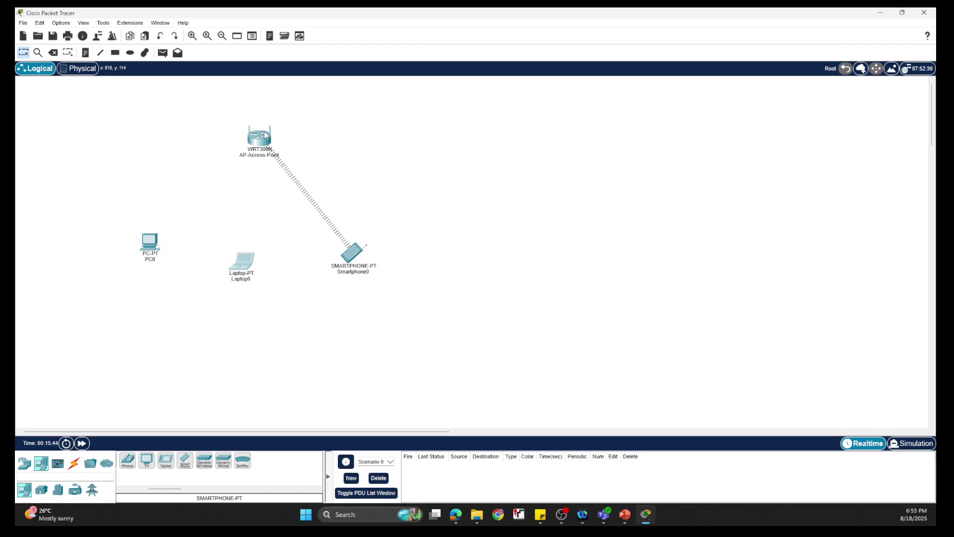
drag(265, 136, 251, 118)
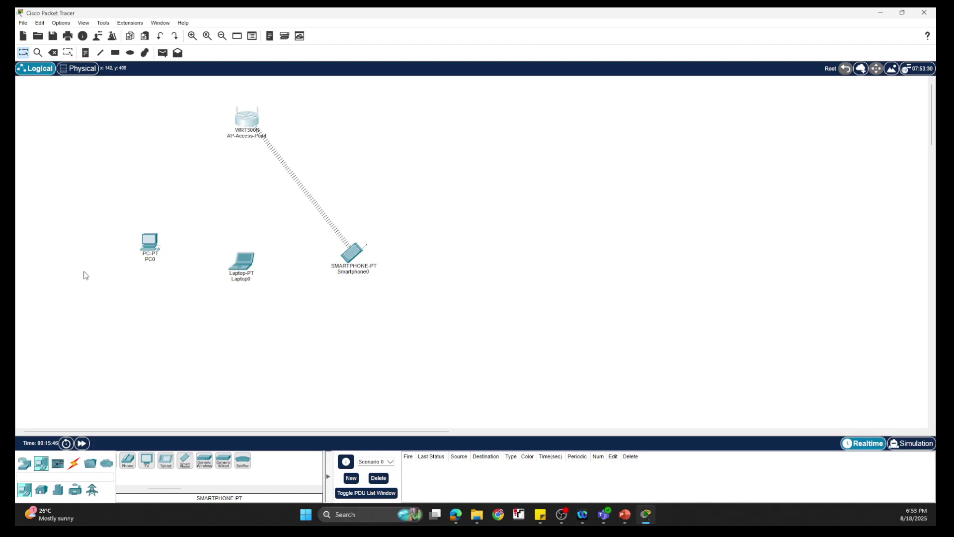
drag(149, 253, 157, 209)
drag(247, 277, 228, 248)
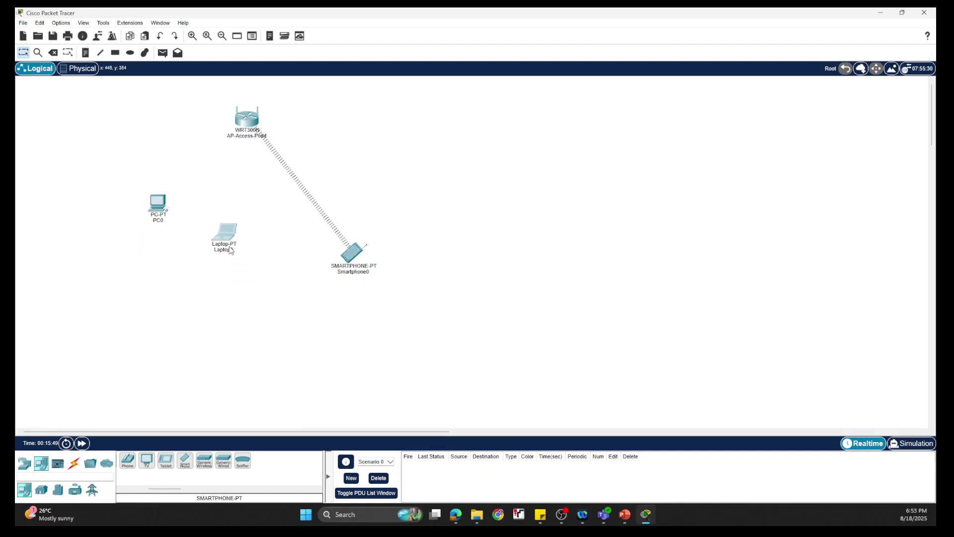
drag(353, 260, 355, 223)
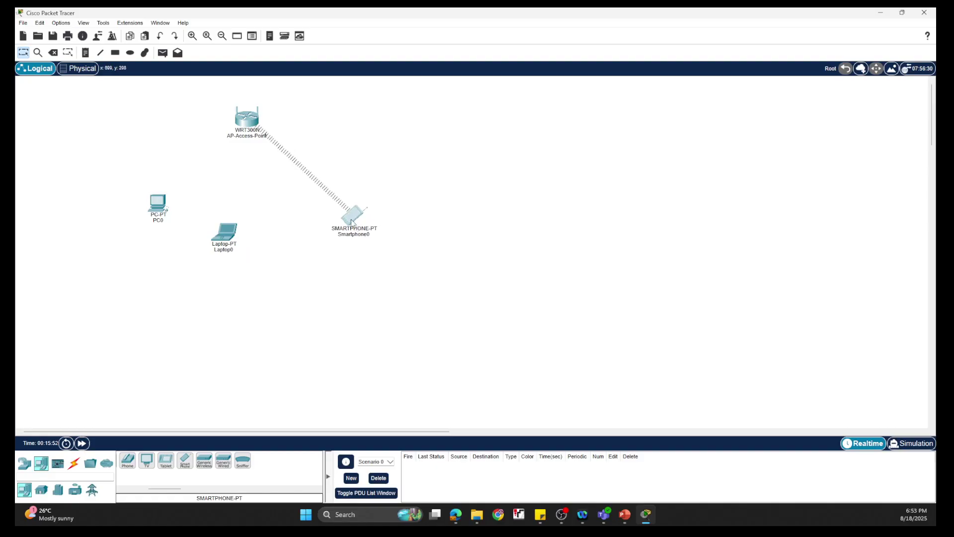
click(246, 124)
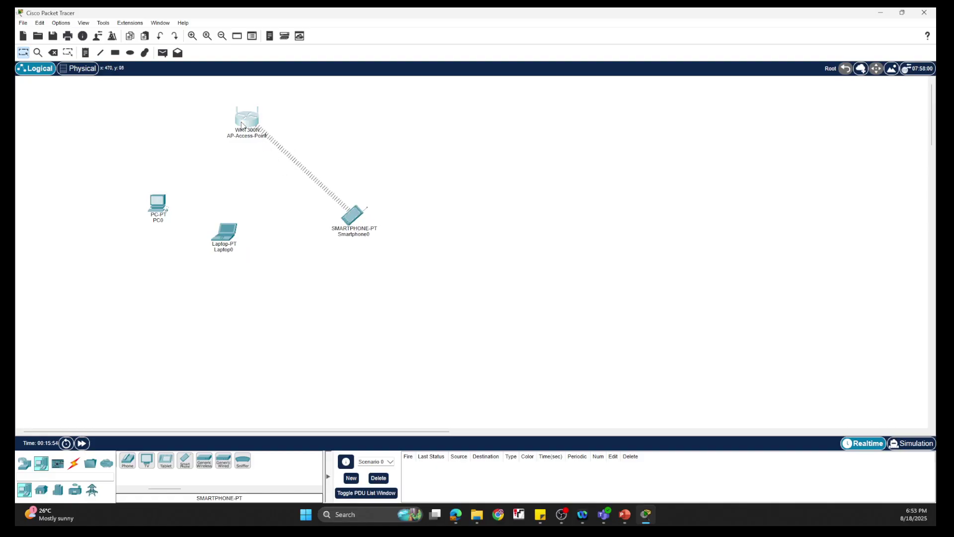
- Open AP-Access-Point and scroll through its web-based setup page
click(244, 124)
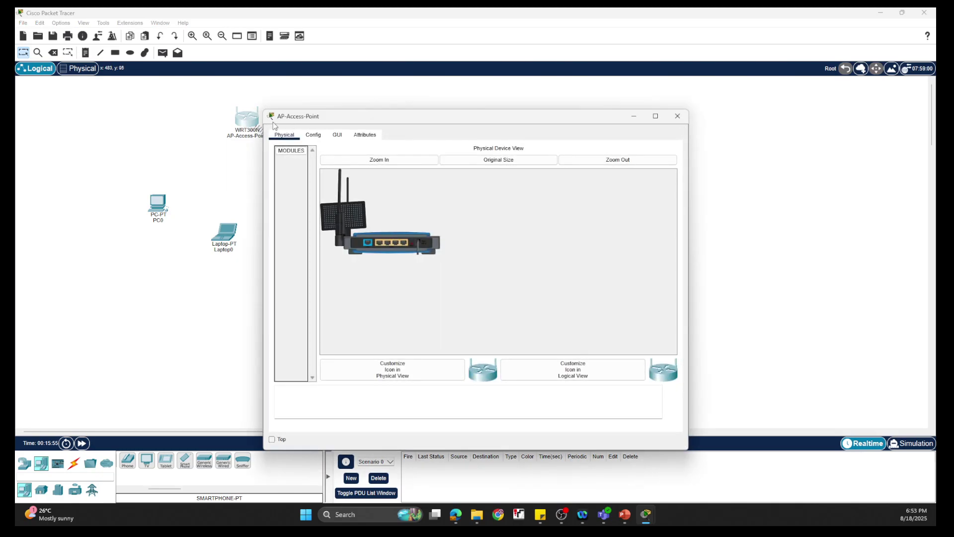
click(354, 134)
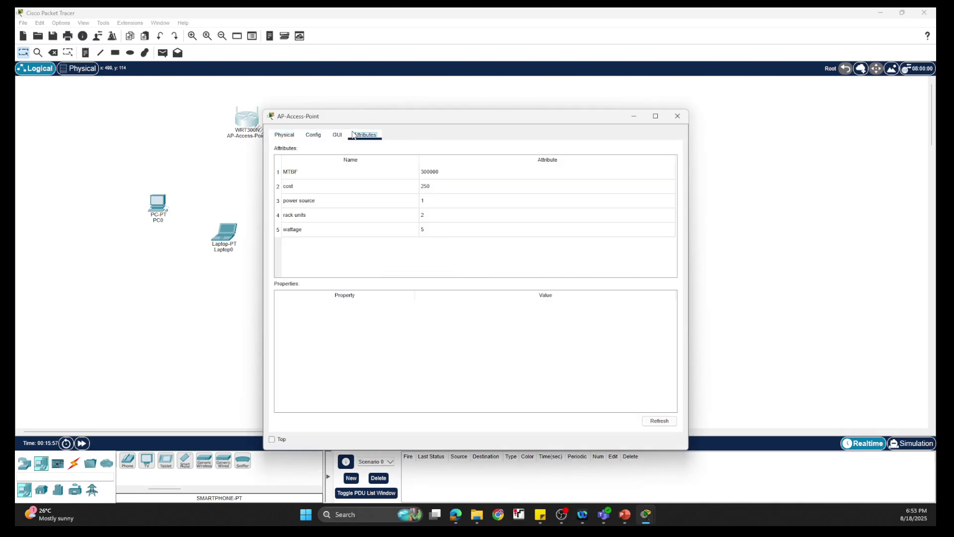
click(337, 134)
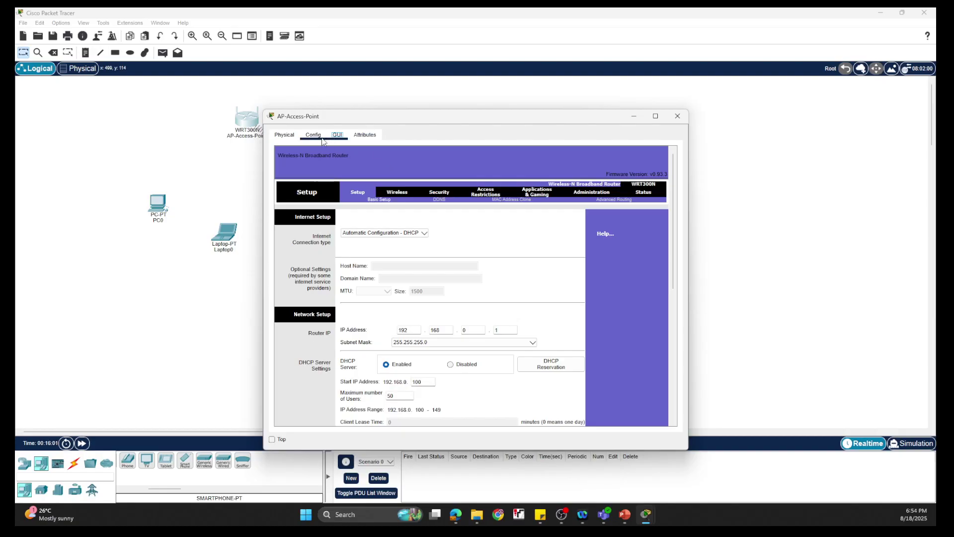
scroll(382, 168, down, 3)
scroll(492, 259, down, 1)
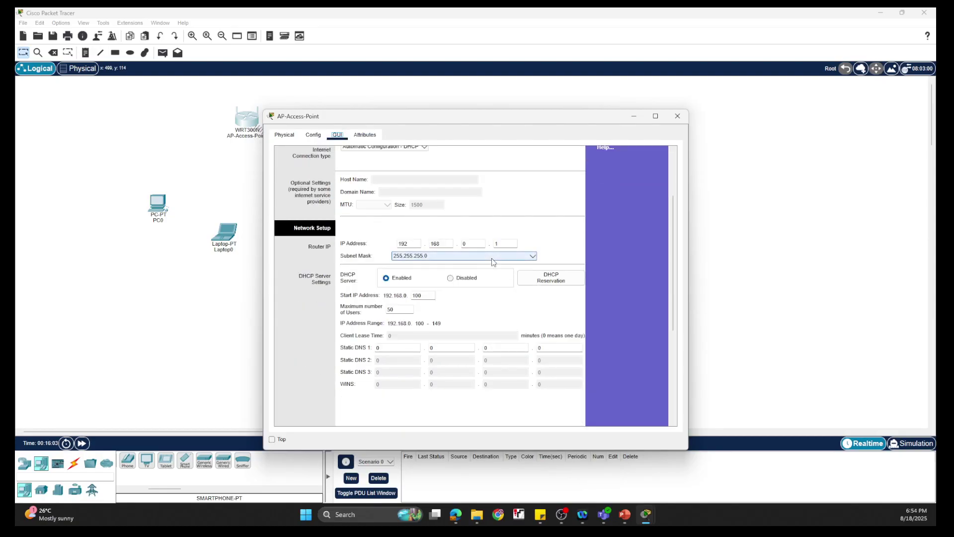
scroll(506, 210, down, 1)
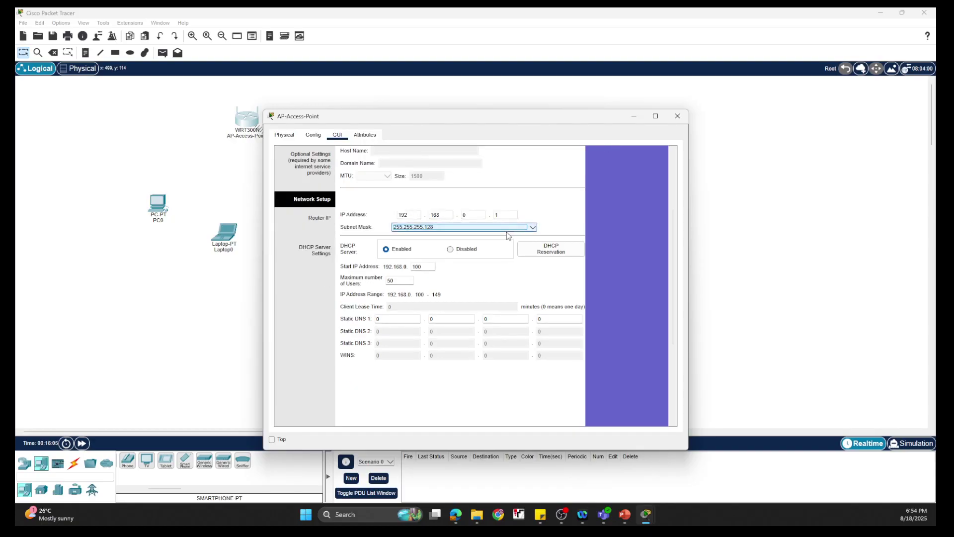
scroll(462, 229, up, 1)
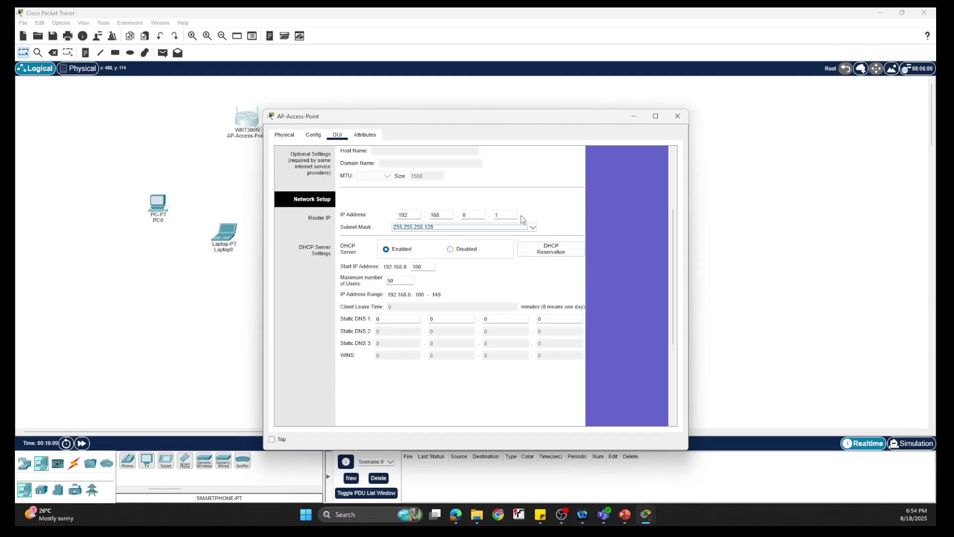
scroll(520, 260, up, 3)
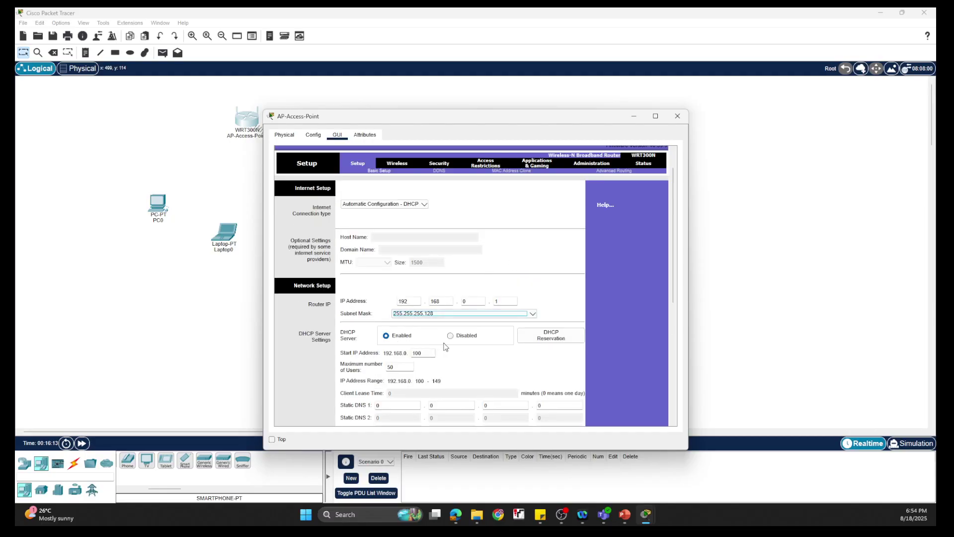
scroll(458, 346, down, 2)
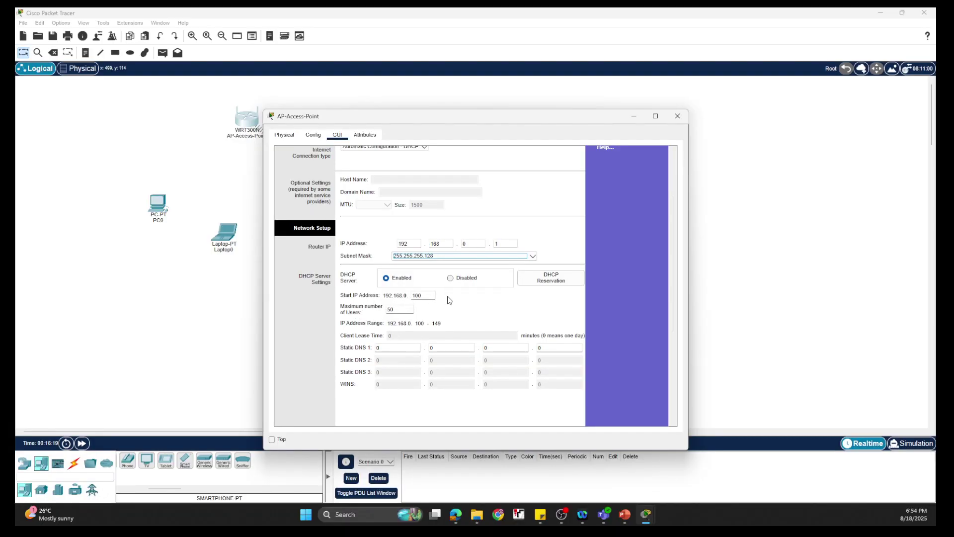
scroll(449, 300, down, 2)
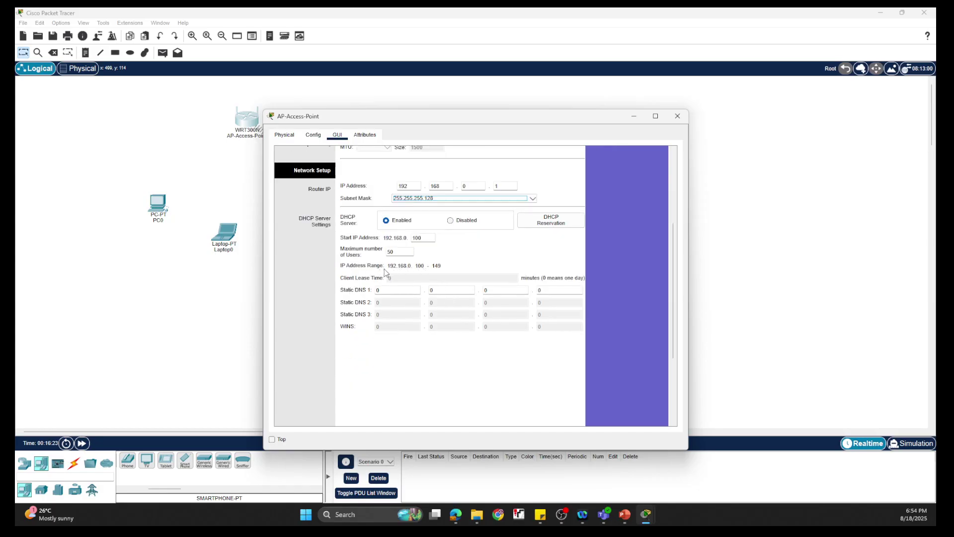
scroll(448, 275, up, 2)
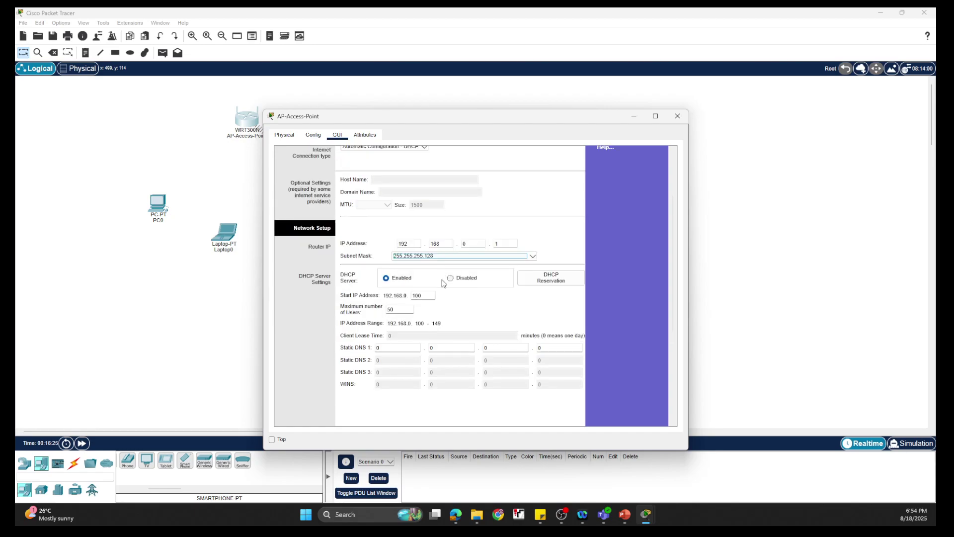
scroll(435, 242, up, 3)
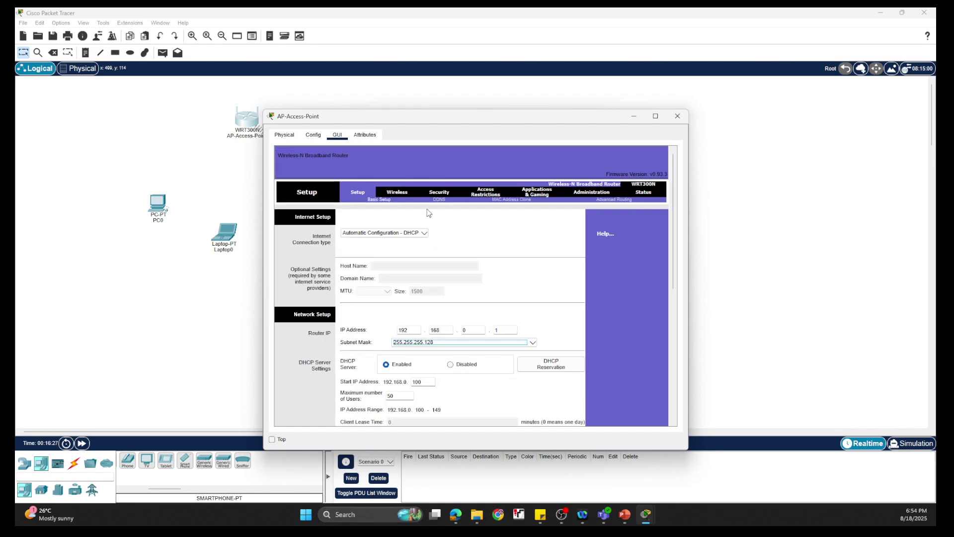
- Look over the web wireless and security pages, then show the Config tab's Global Settings
click(394, 193)
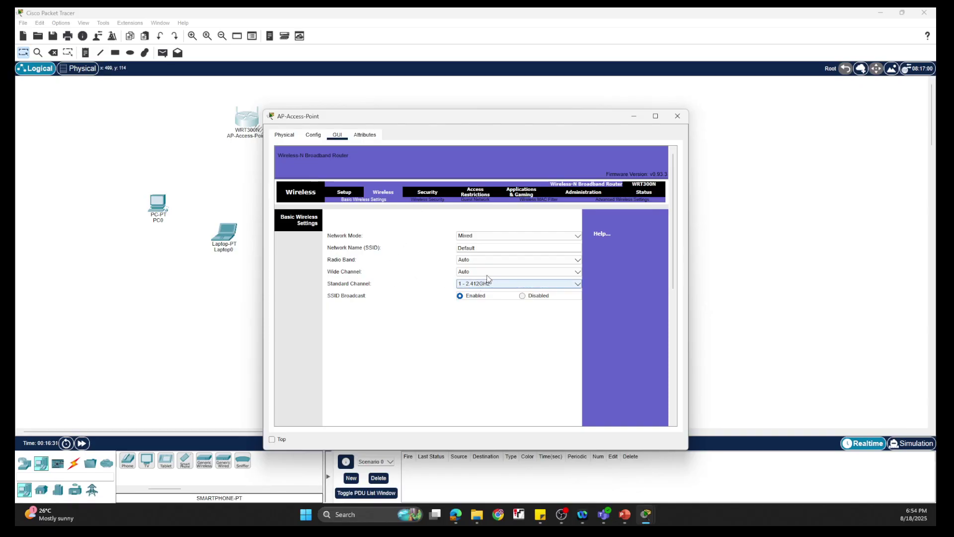
drag(487, 247, 440, 241)
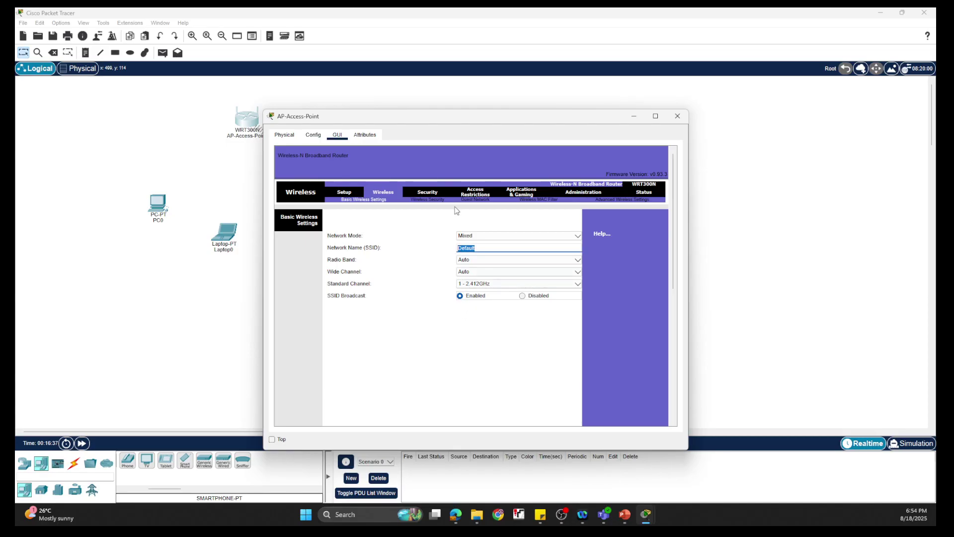
click(431, 195)
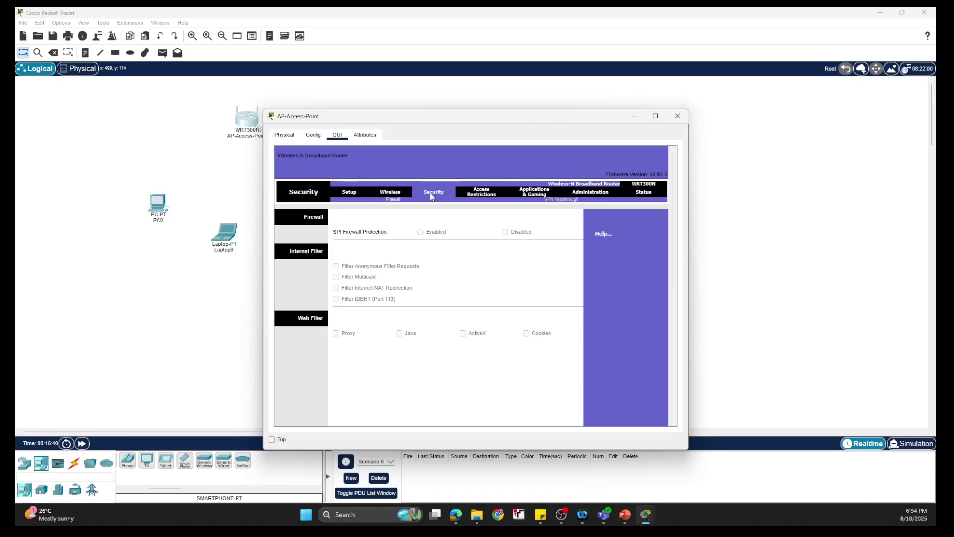
click(314, 137)
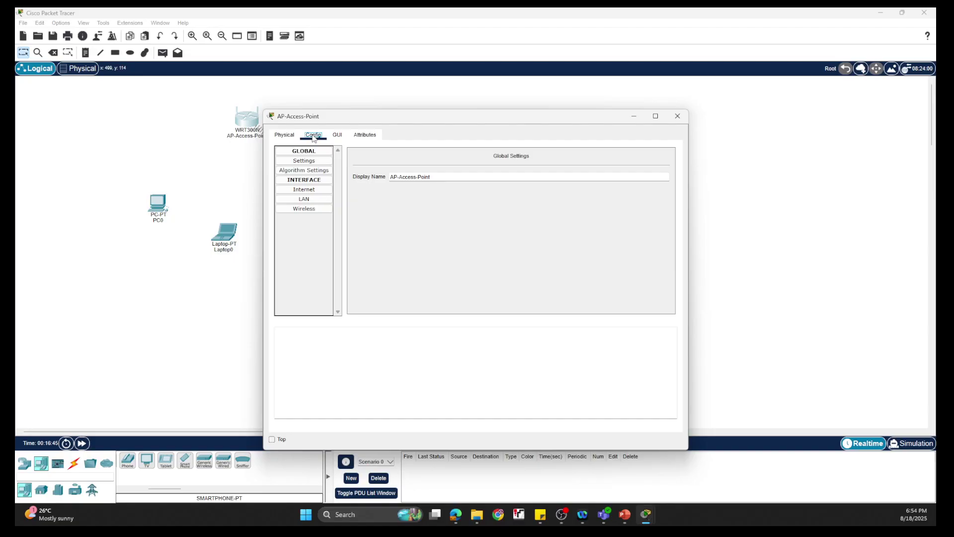
- Set the wireless SSID to Netkings with WPA2-PSK, AES and a PSK pass phrase
click(315, 209)
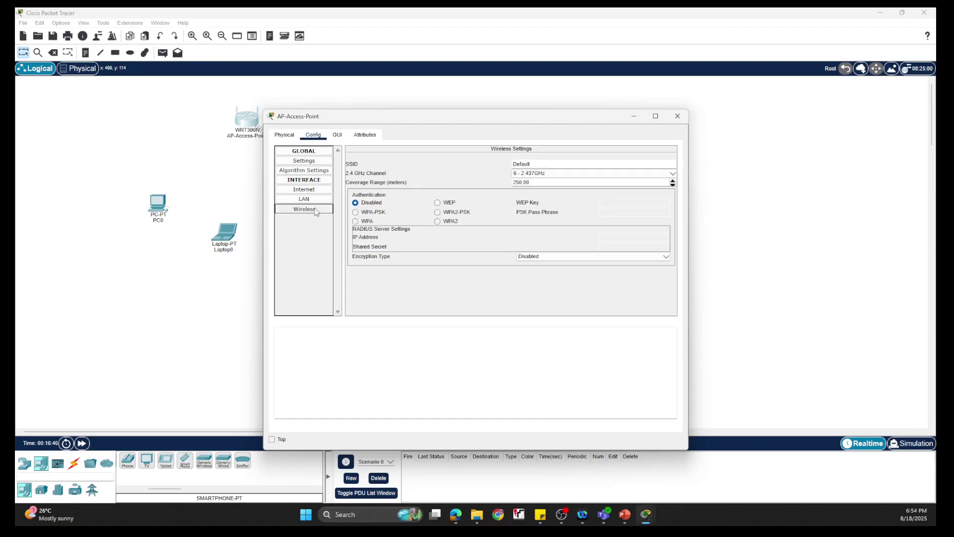
click(539, 164)
drag(550, 164, 475, 165)
text(Netkings)
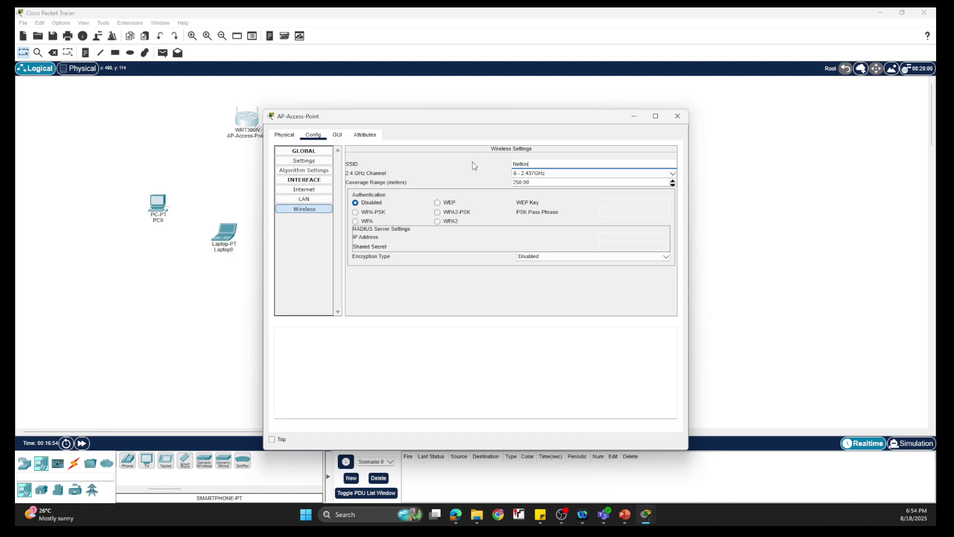
key(Tab)
click(437, 213)
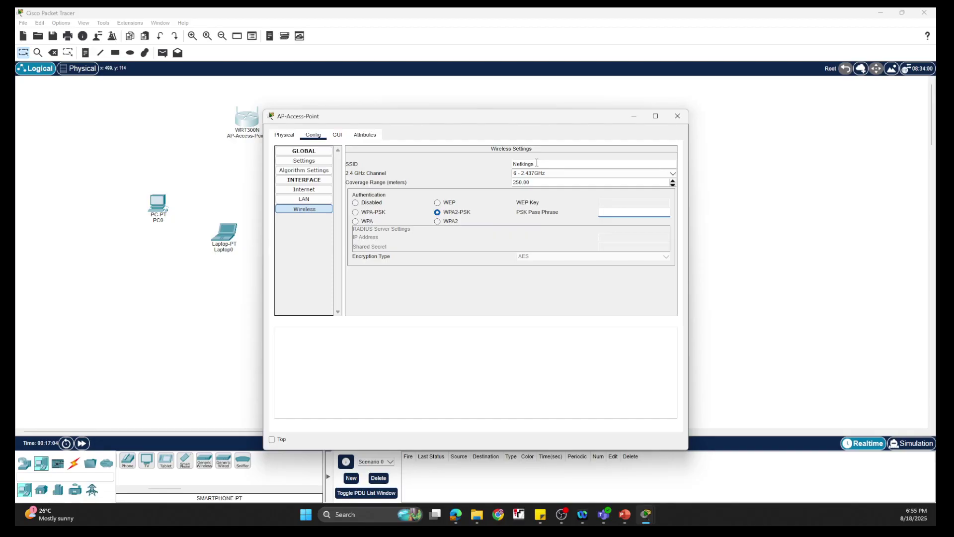
text(1234567890)
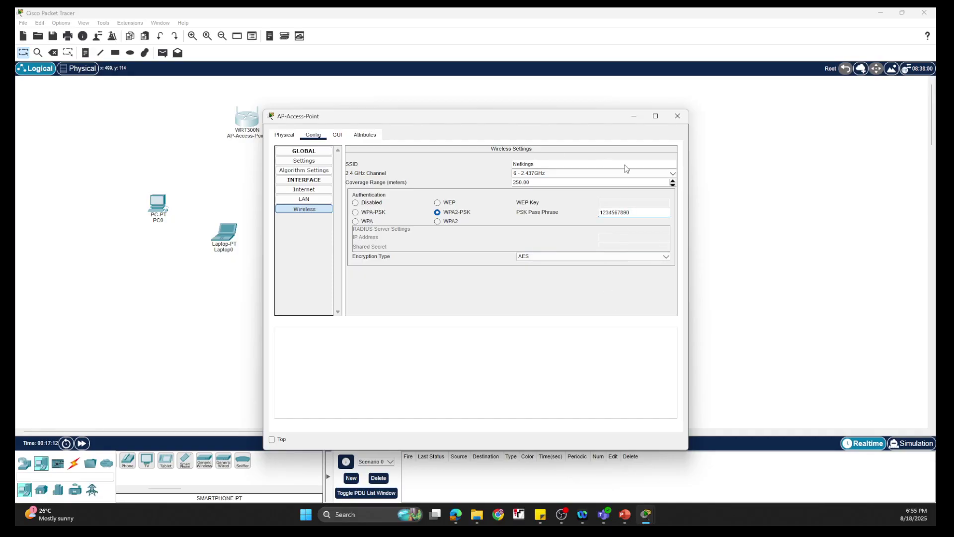
- Close the access point window, reposition PC0 and Laptop0, and open PC0's device window
click(676, 116)
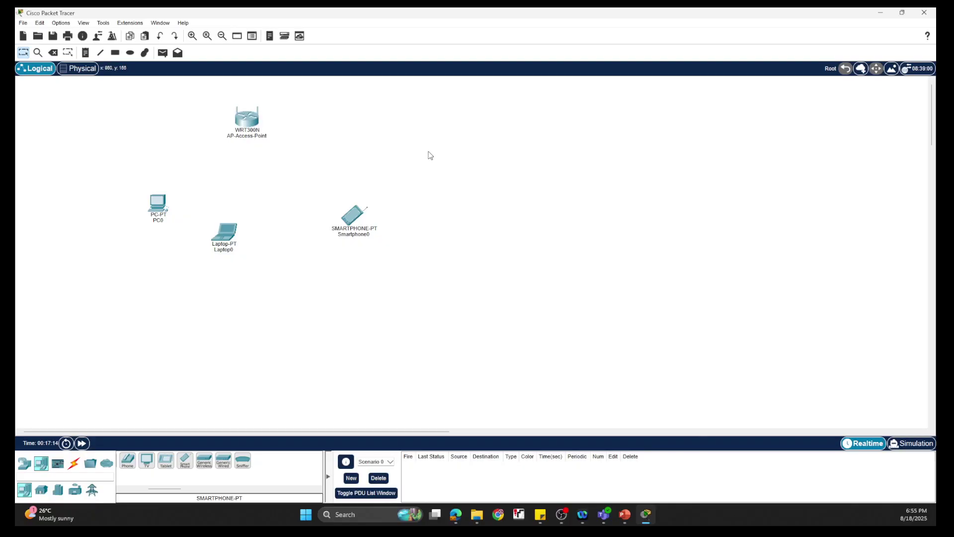
drag(154, 198, 165, 194)
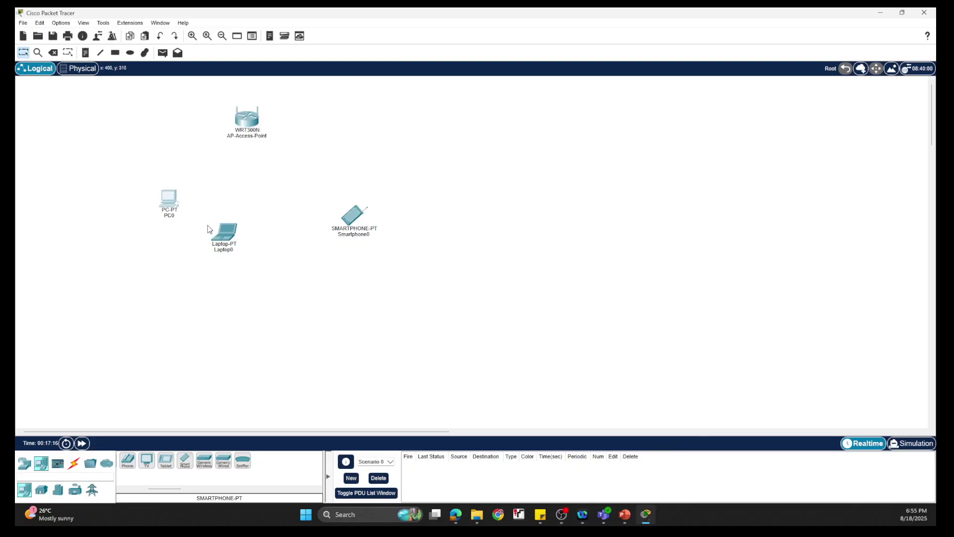
drag(231, 243, 254, 262)
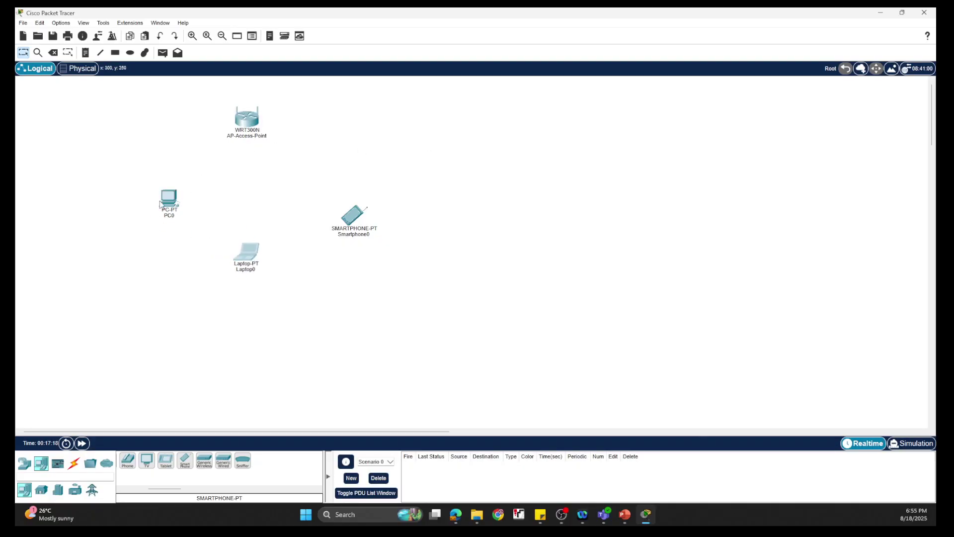
drag(167, 200, 164, 227)
drag(252, 256, 244, 255)
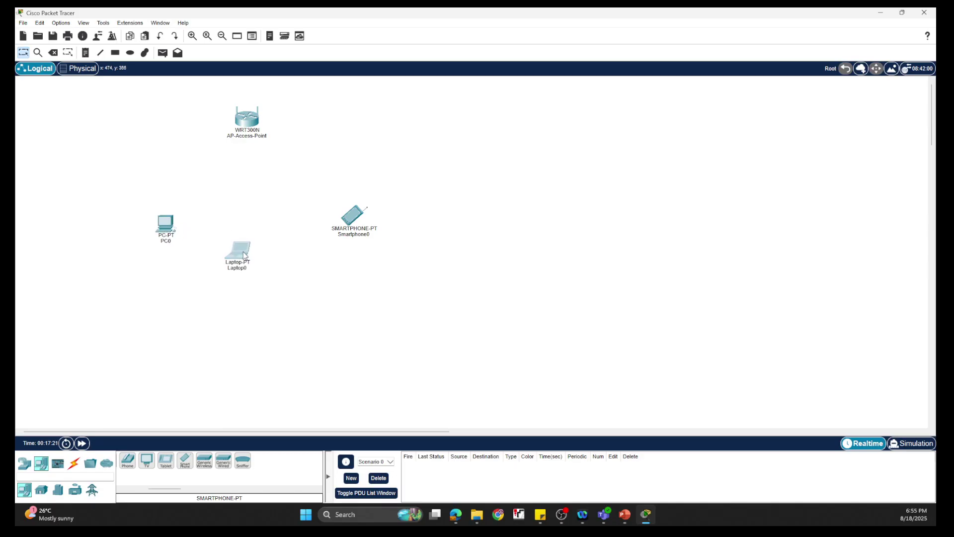
click(165, 225)
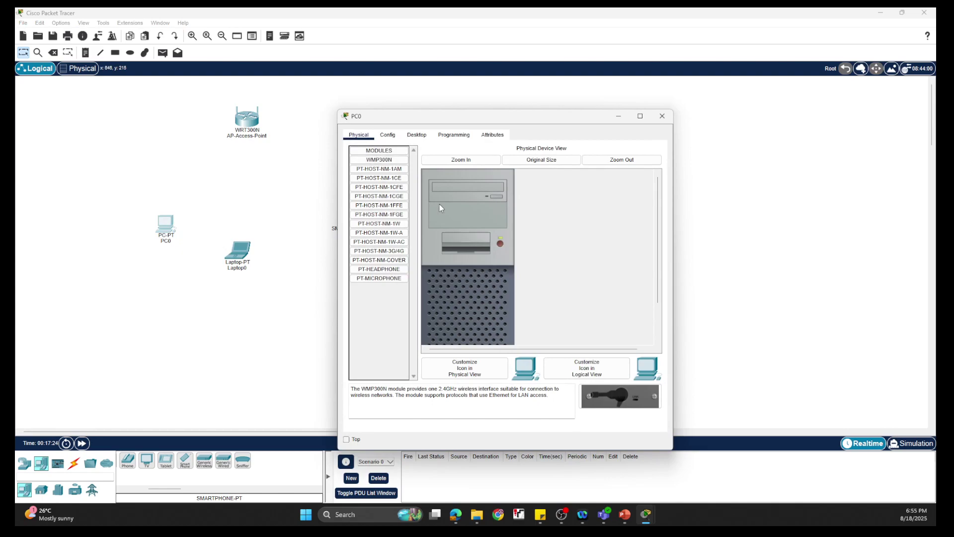
- Replace PC0's wired network card with the WMP300N wireless module and power it on
drag(446, 119, 579, 67)
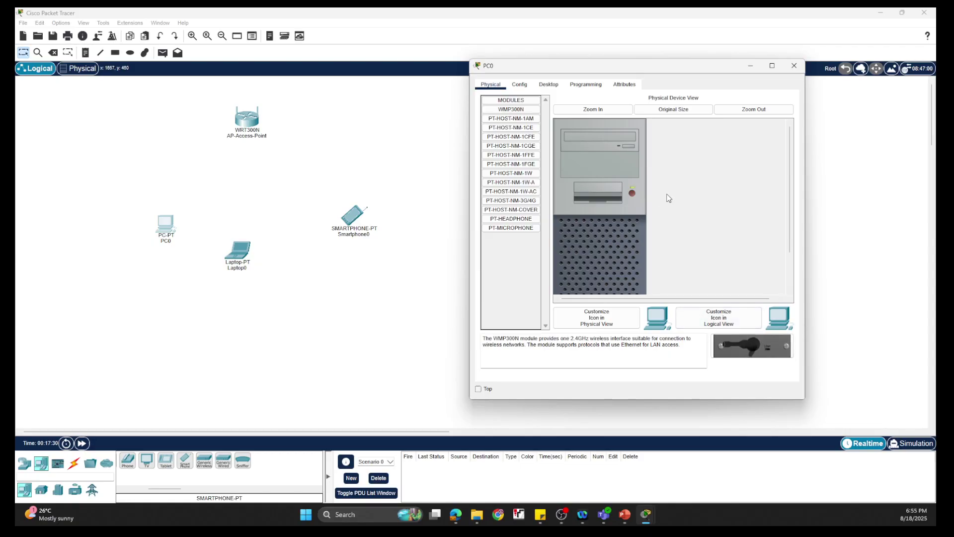
drag(791, 226, 793, 282)
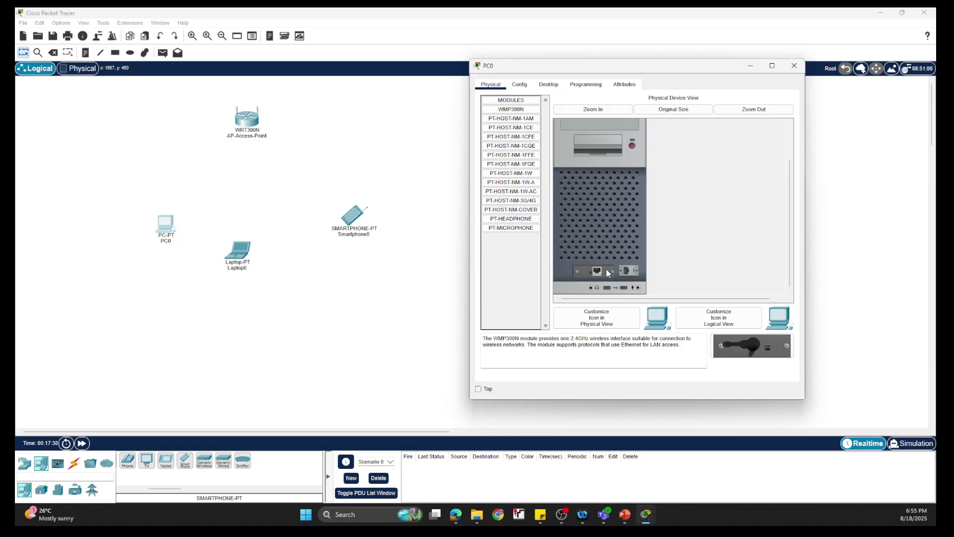
drag(606, 267, 508, 247)
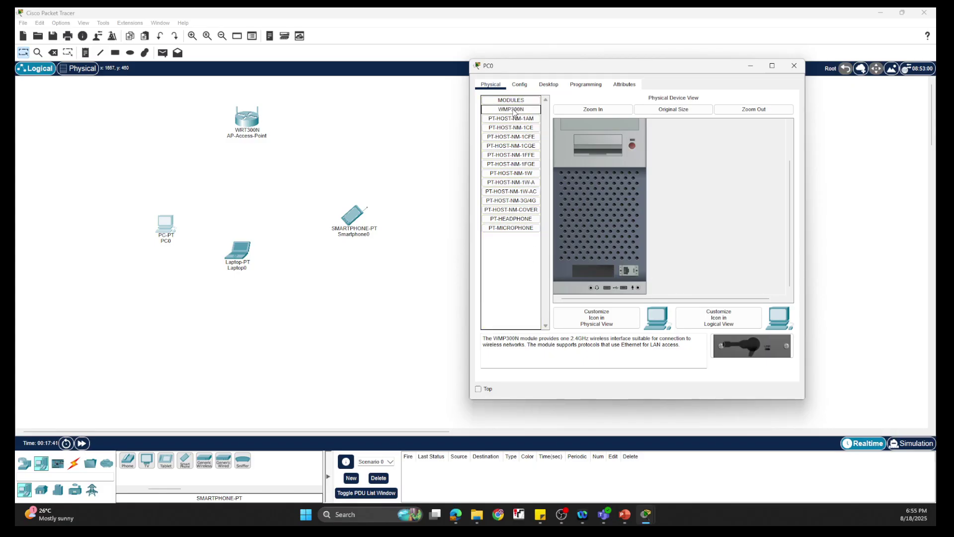
drag(764, 347, 595, 270)
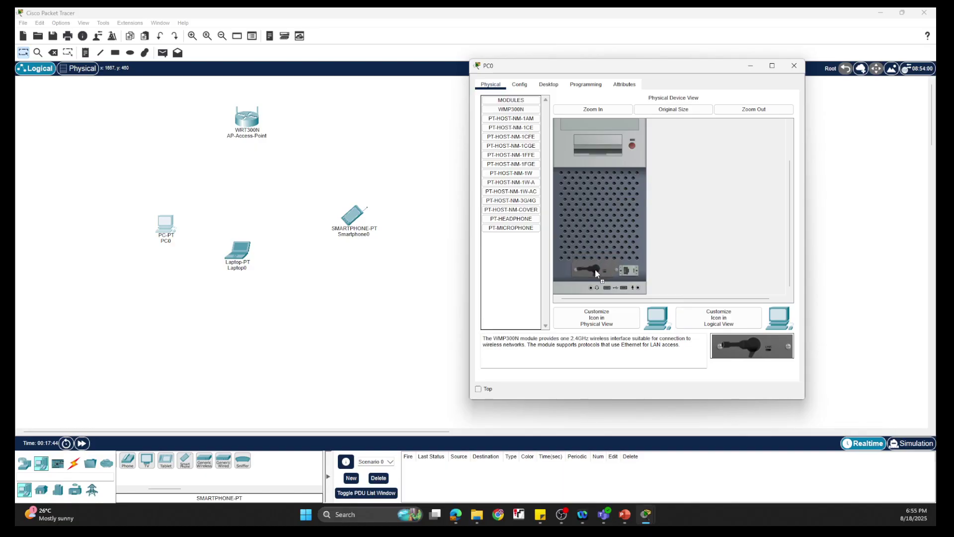
click(632, 145)
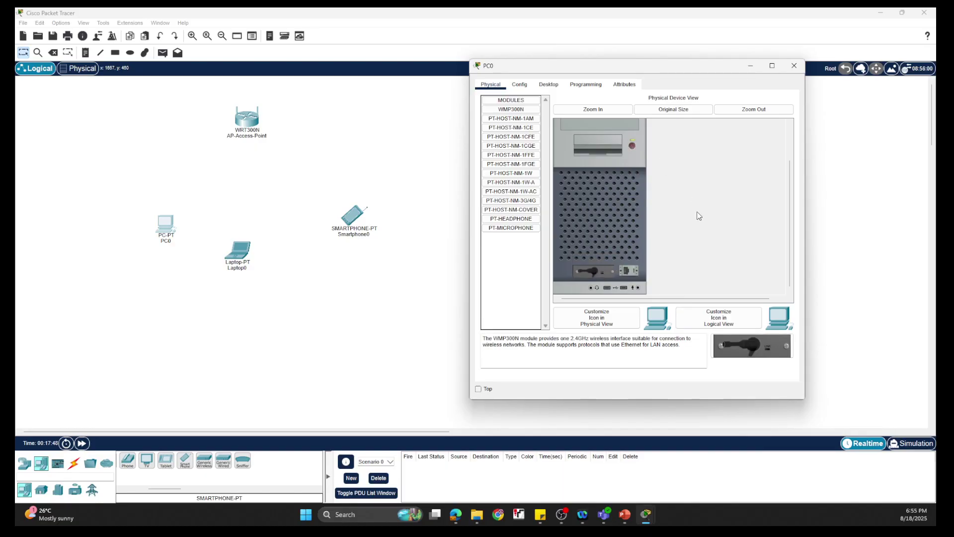
- Join PC0 to the Netkings network in PC Wireless using the pre-shared key
click(526, 85)
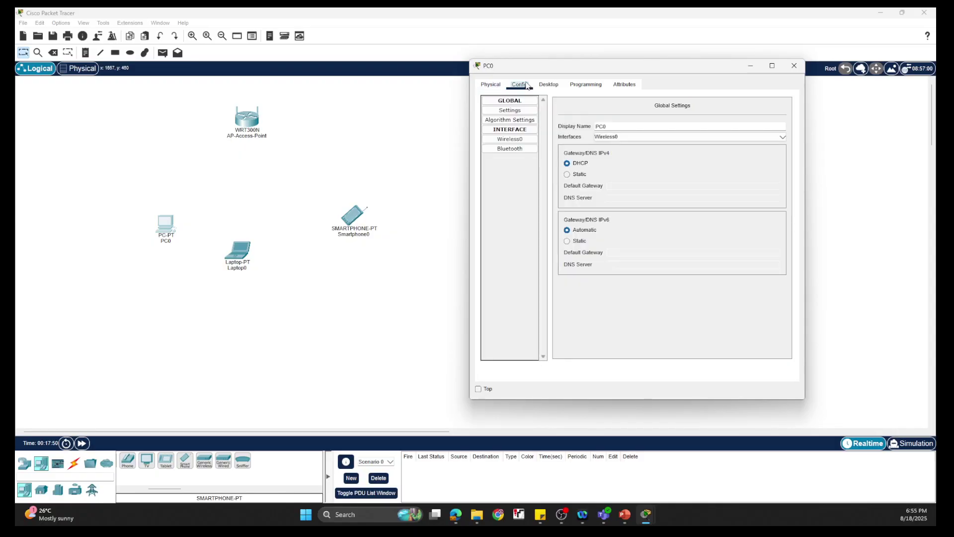
click(548, 85)
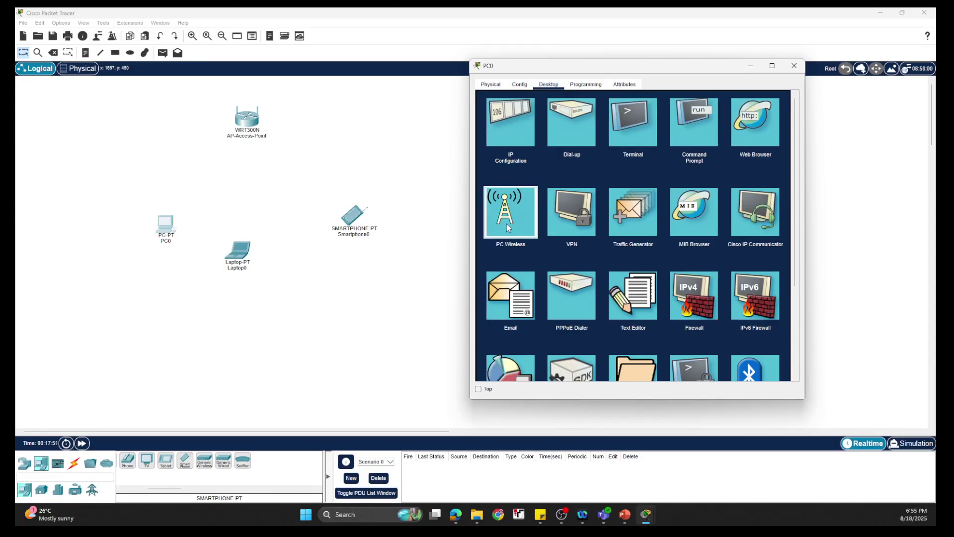
click(508, 228)
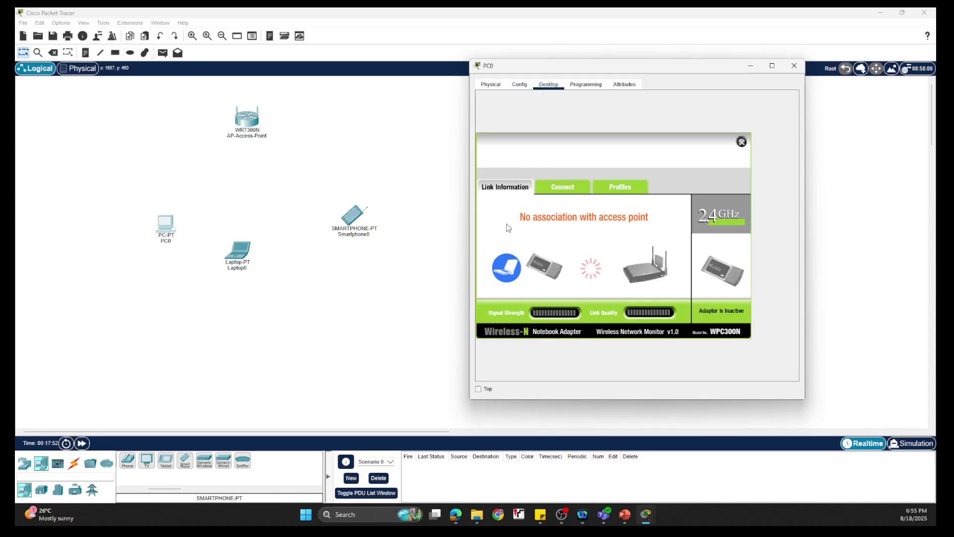
click(562, 191)
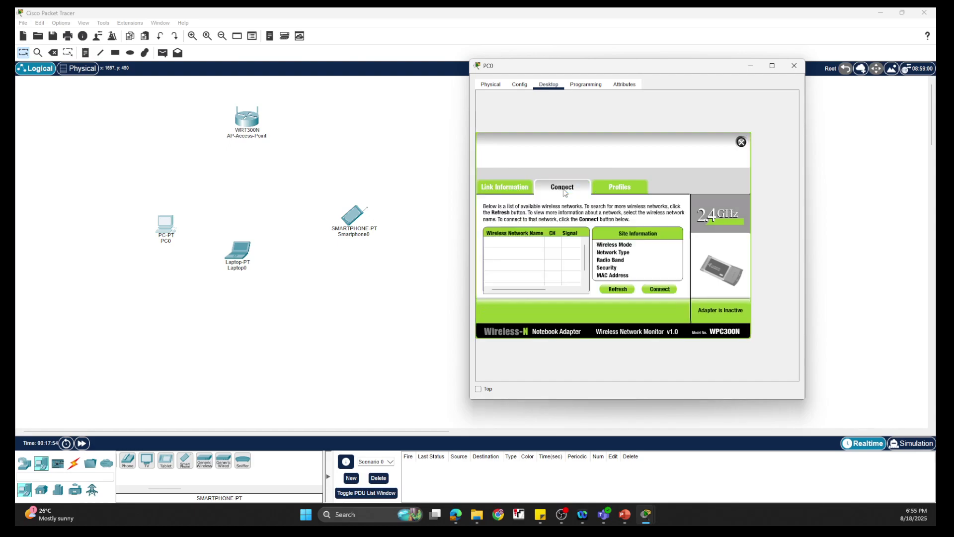
click(658, 289)
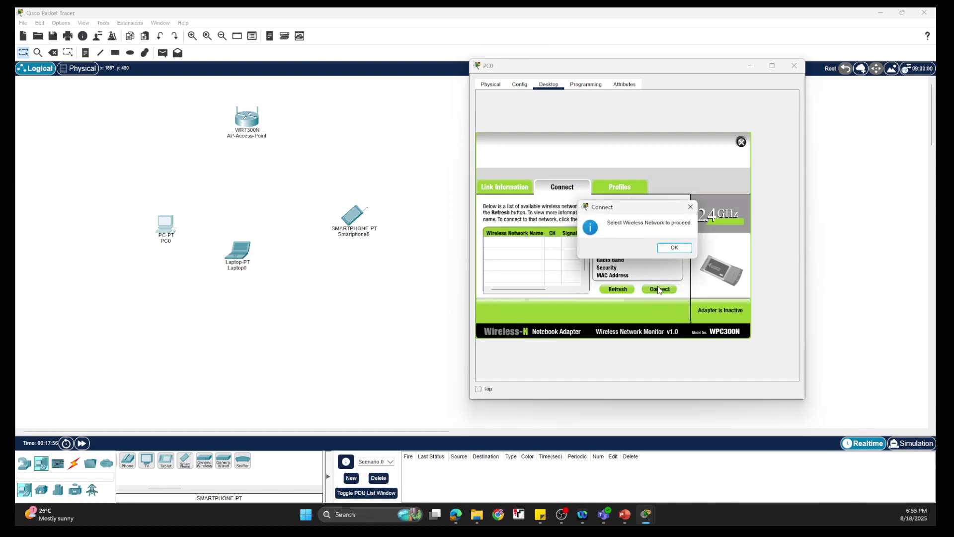
click(667, 248)
click(499, 247)
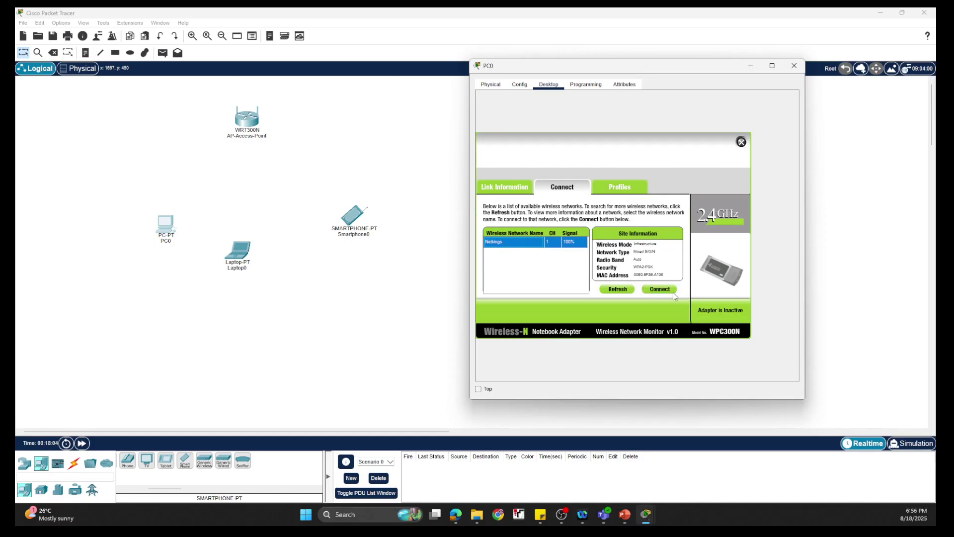
click(656, 290)
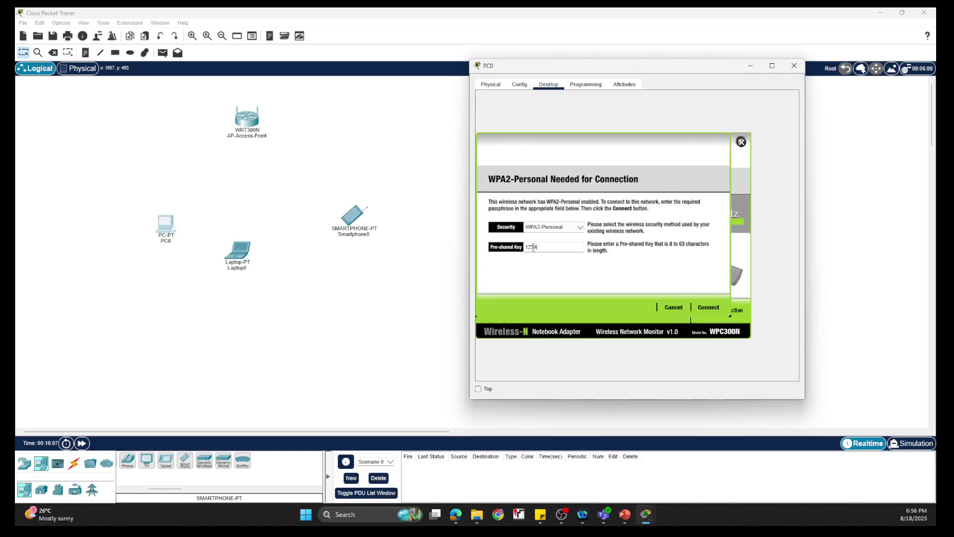
text(1234567890)
click(706, 308)
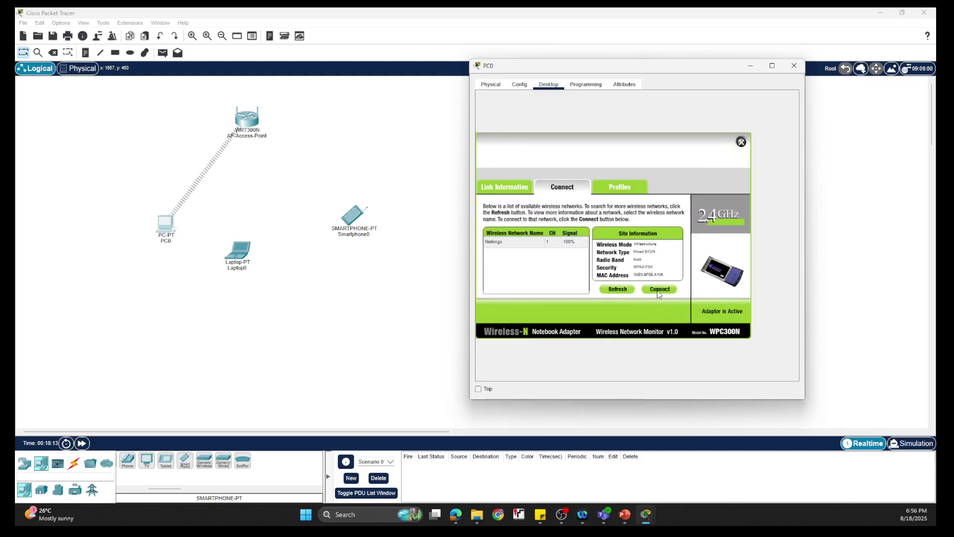
click(741, 142)
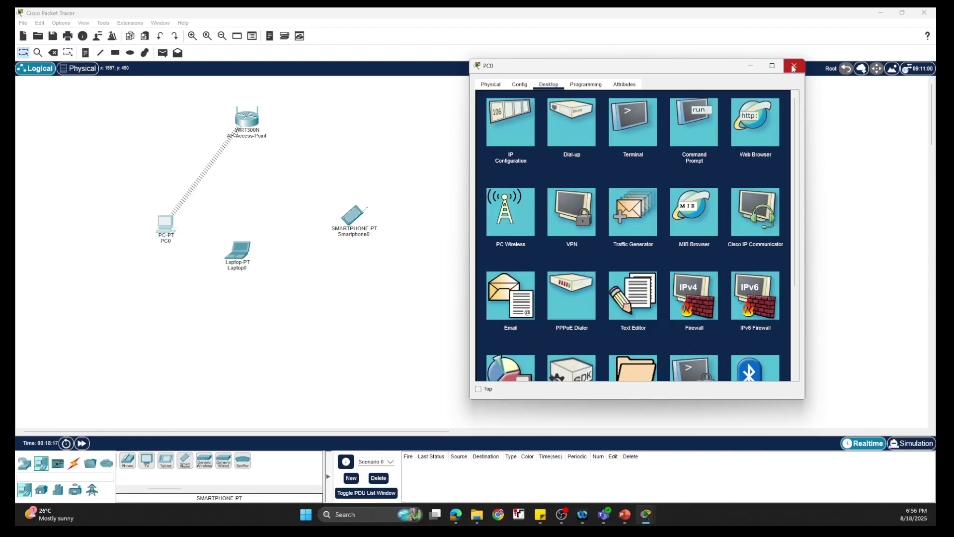
- Run ipconfig in PC0's Command Prompt, showing its address 192.168.0.101
click(691, 138)
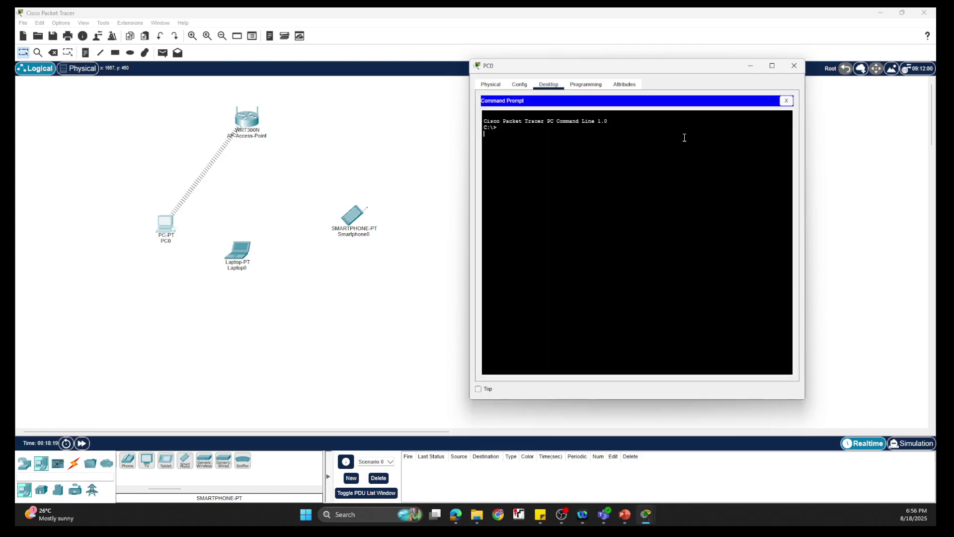
key(Return)
text(IP)
text(i)
text(pconfig)
key(Return)
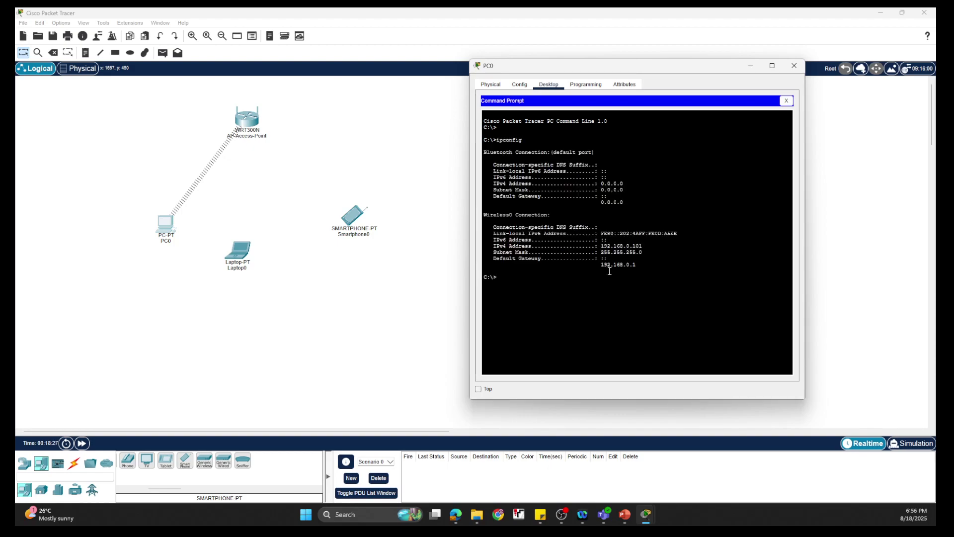
drag(601, 245, 646, 247)
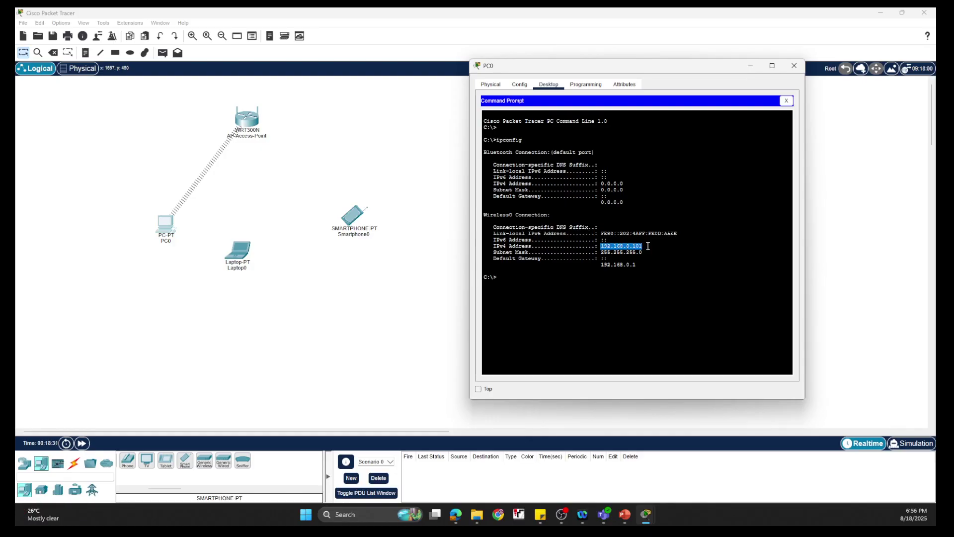
click(649, 247)
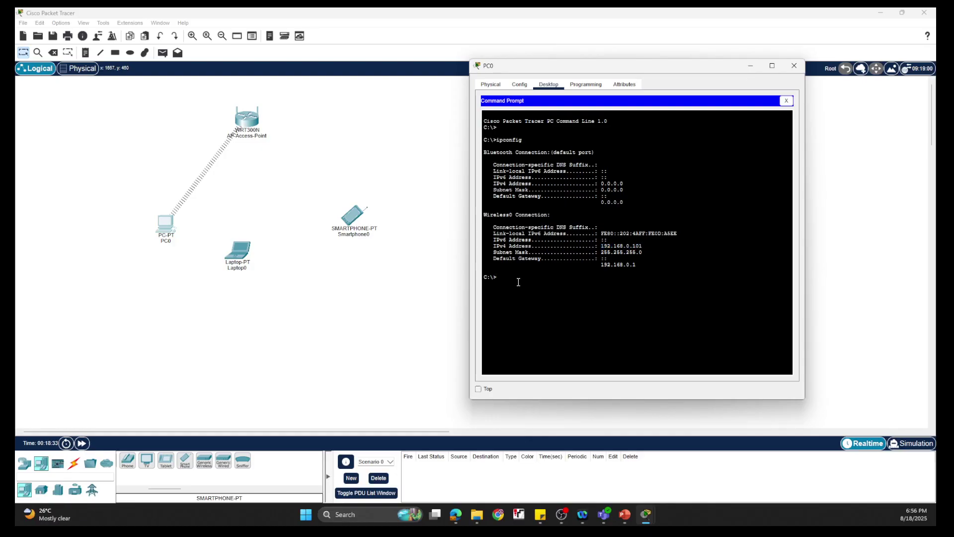
- Ping the access point at 192.168.0.1, then run 'ping -t 192.168.0.102'
text(ping 192.168.0.1)
key(Return)
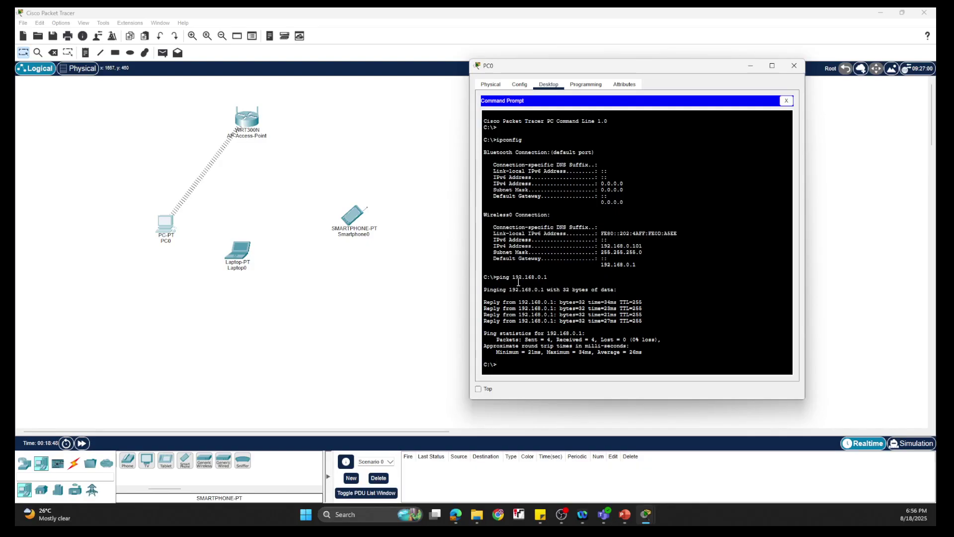
key(Up)
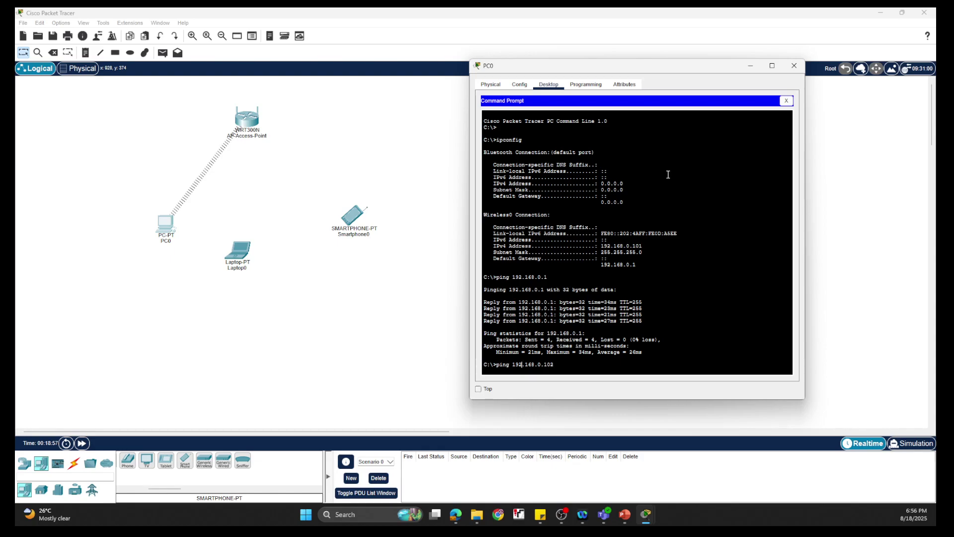
key(Left)
key(Left)
key(Left)
text(-t)
key(Return)
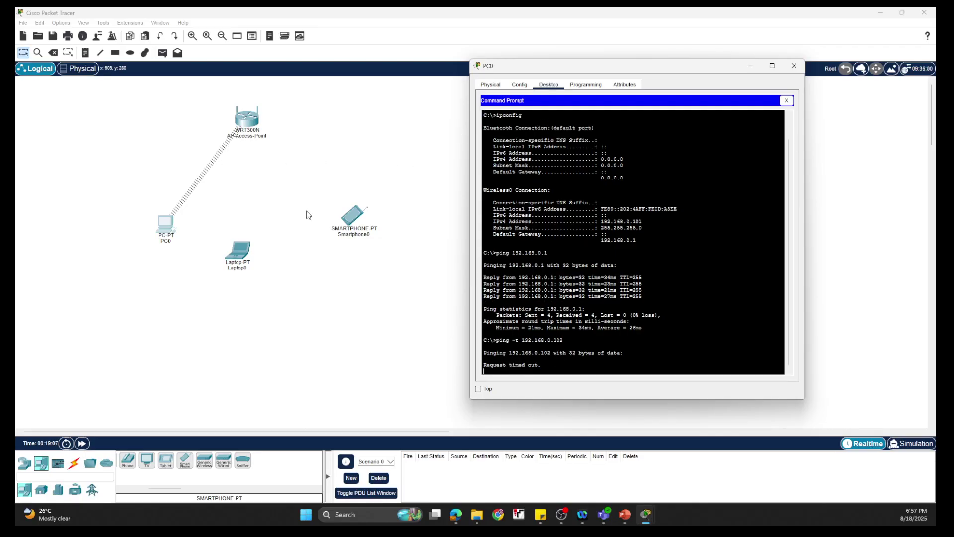
- Open Laptop0 and swap its network module for the WPC300N wireless module
click(752, 68)
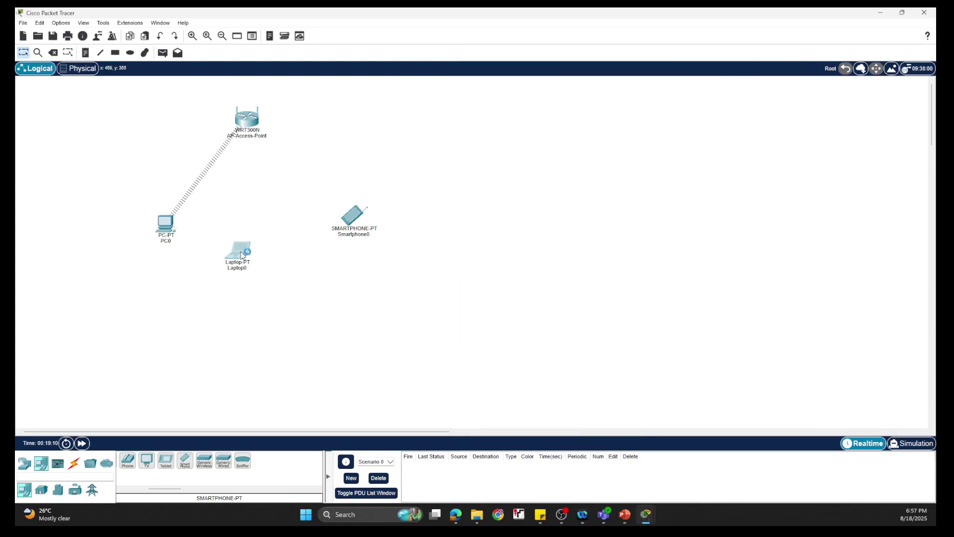
click(242, 255)
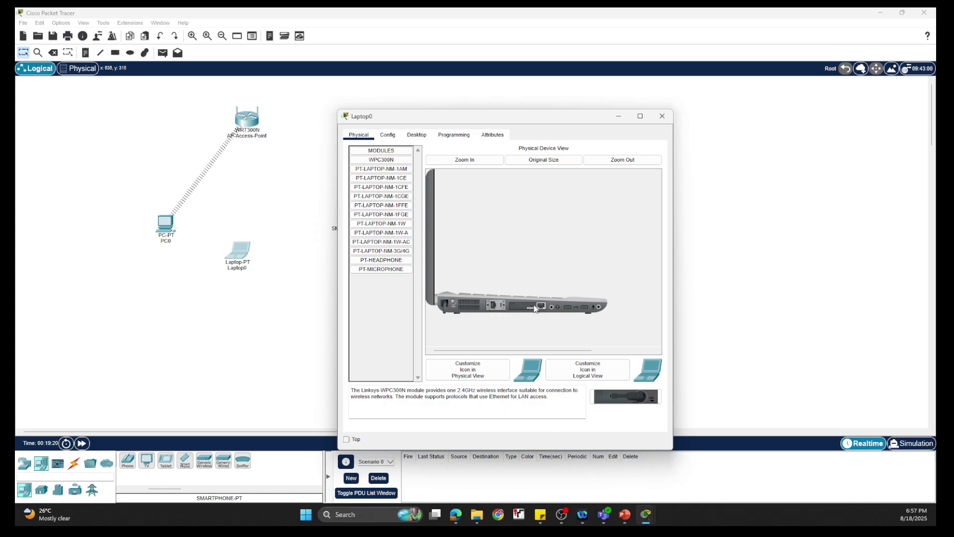
drag(535, 306, 384, 286)
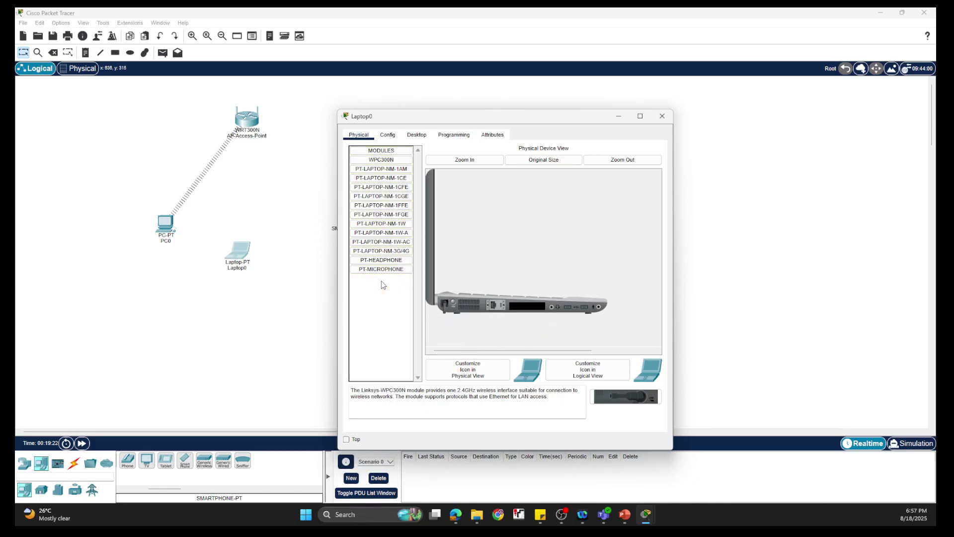
drag(621, 396, 527, 311)
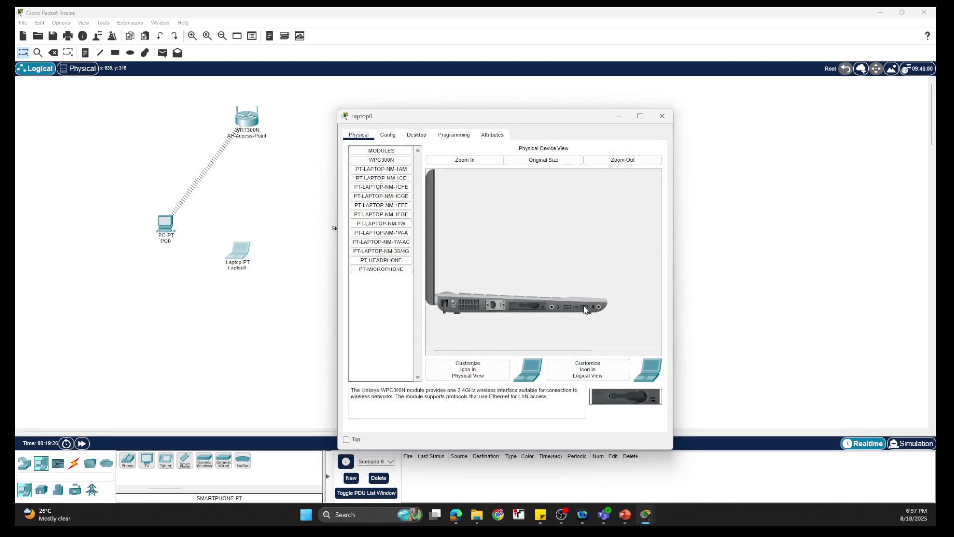
- Bring up Laptop0's Desktop applications after clearing the device-must-be-powered-on error
click(385, 137)
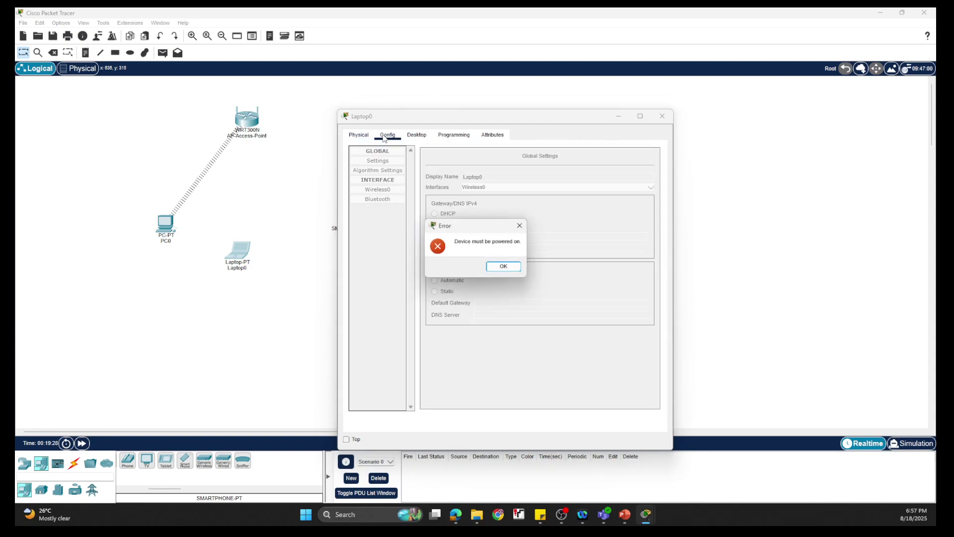
click(503, 266)
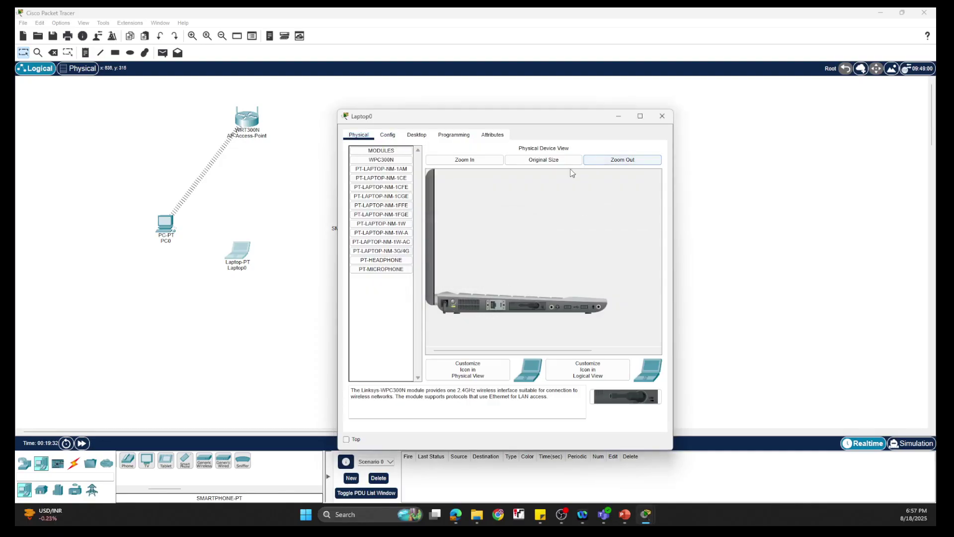
click(383, 135)
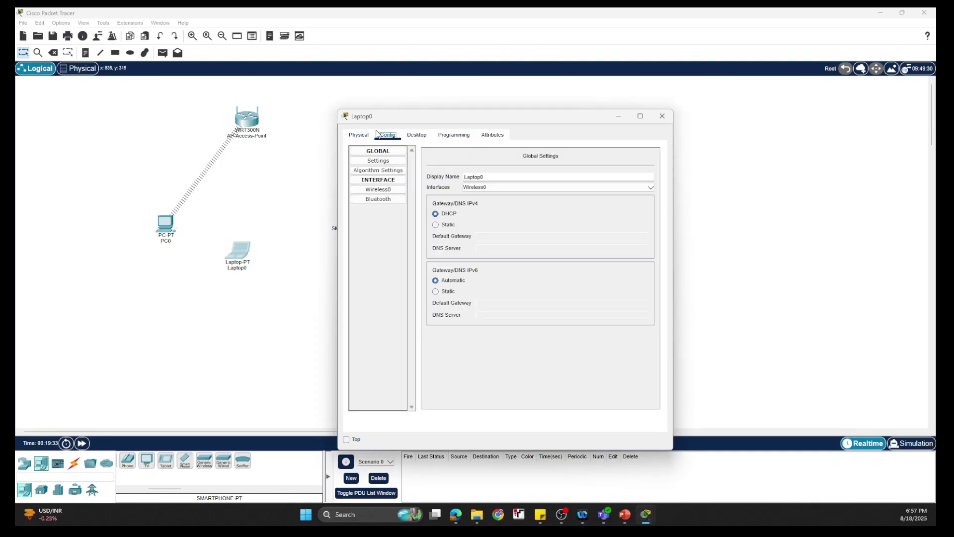
click(409, 137)
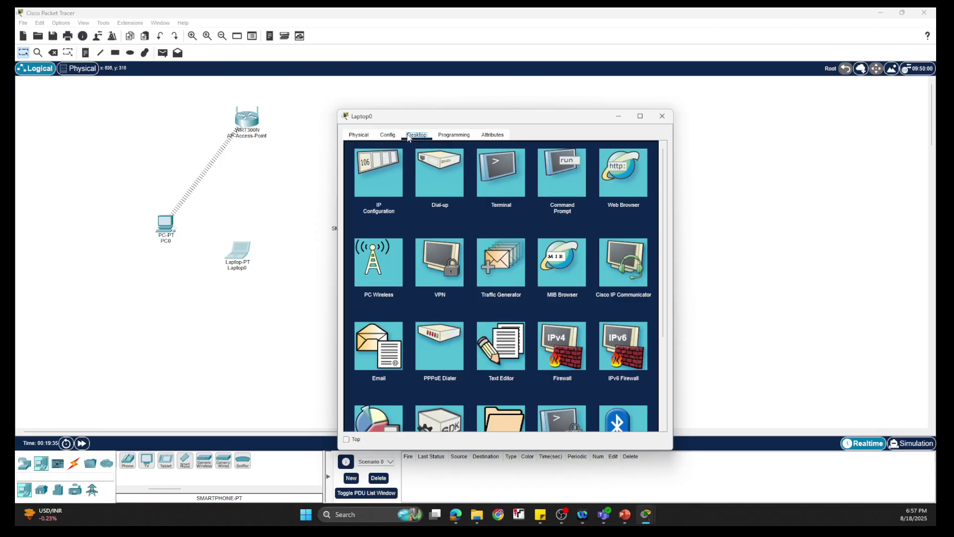
- From Laptop0's PC Wireless app, join the Netkings network with its WPA2 pre-shared key
click(378, 277)
click(440, 238)
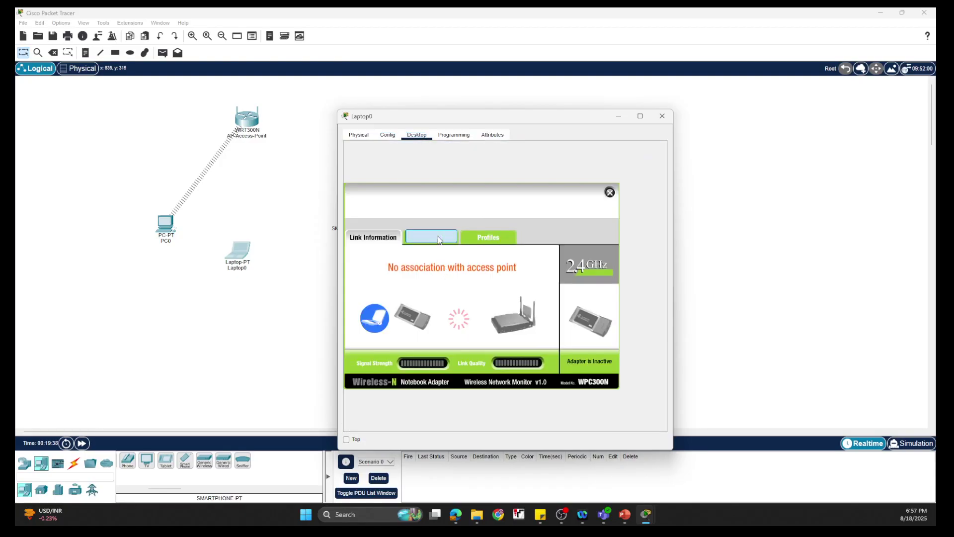
click(486, 340)
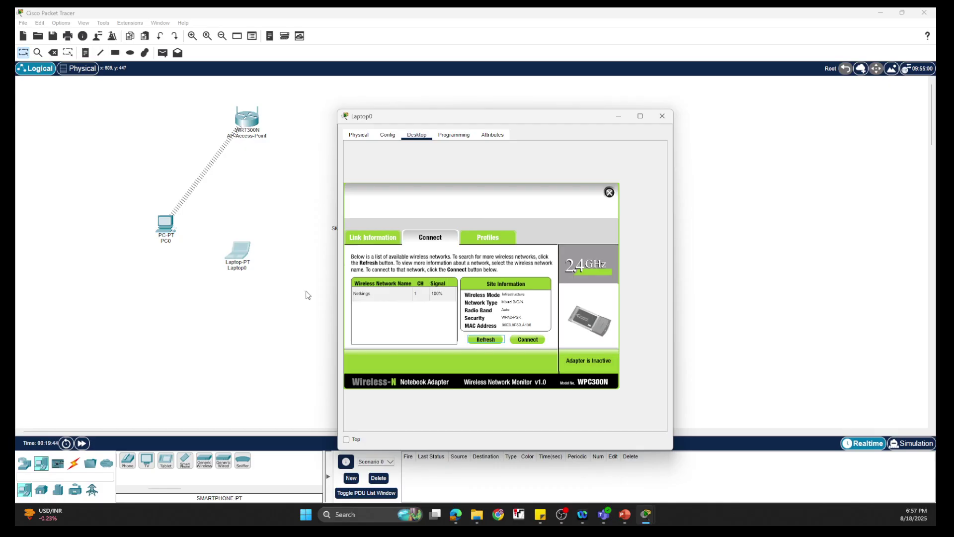
click(374, 296)
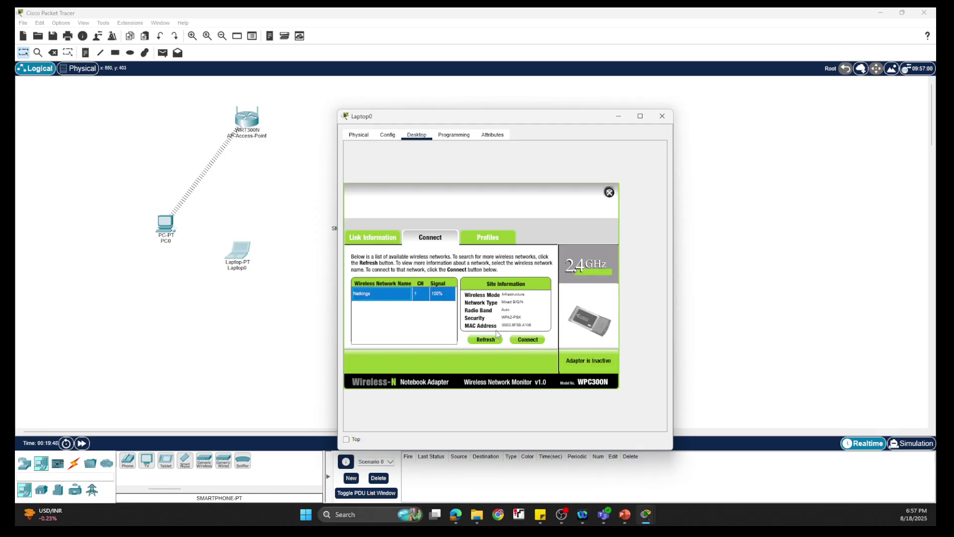
click(528, 339)
click(418, 298)
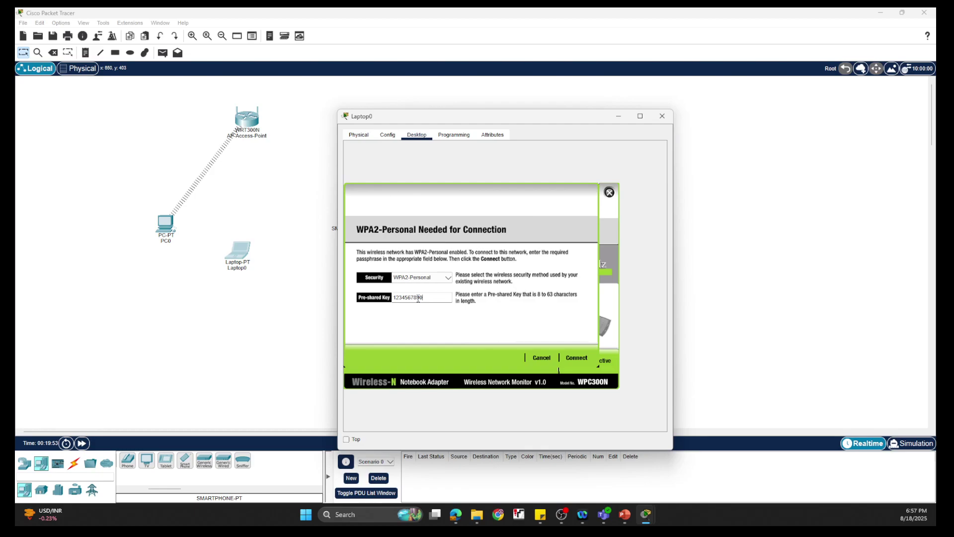
text(1234567890)
click(582, 360)
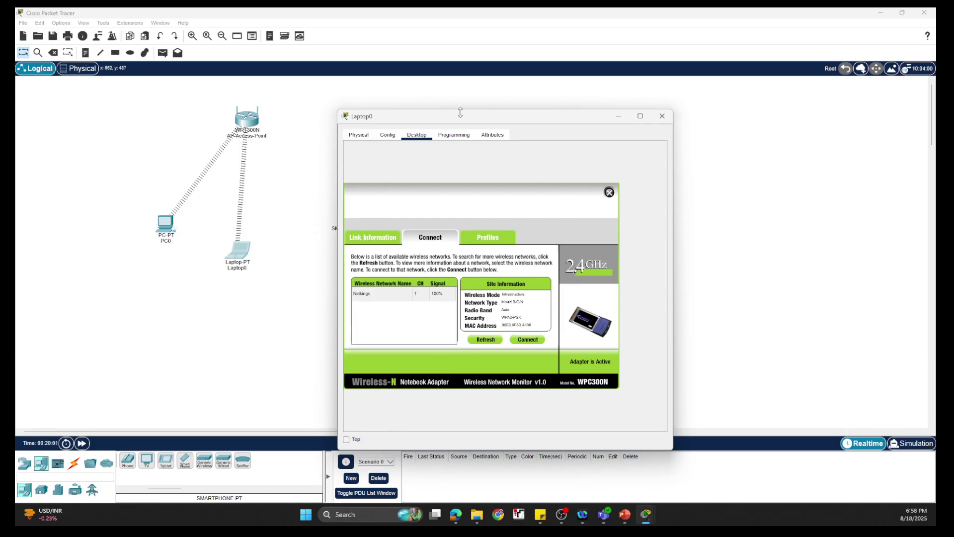
drag(465, 122, 475, 83)
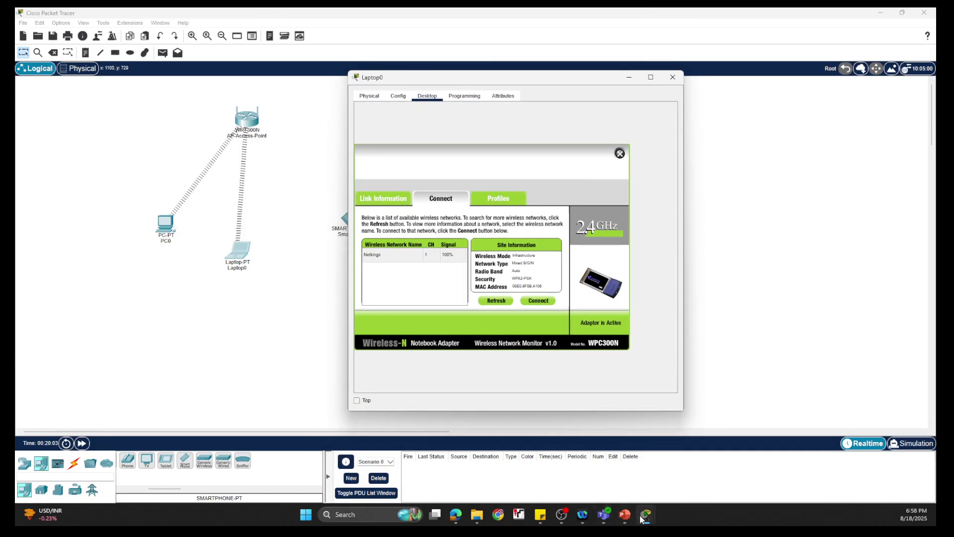
- Close Laptop0's wireless app and run ipconfig, confirming address 192.168.0.104
mouse_move(644, 517)
click(666, 480)
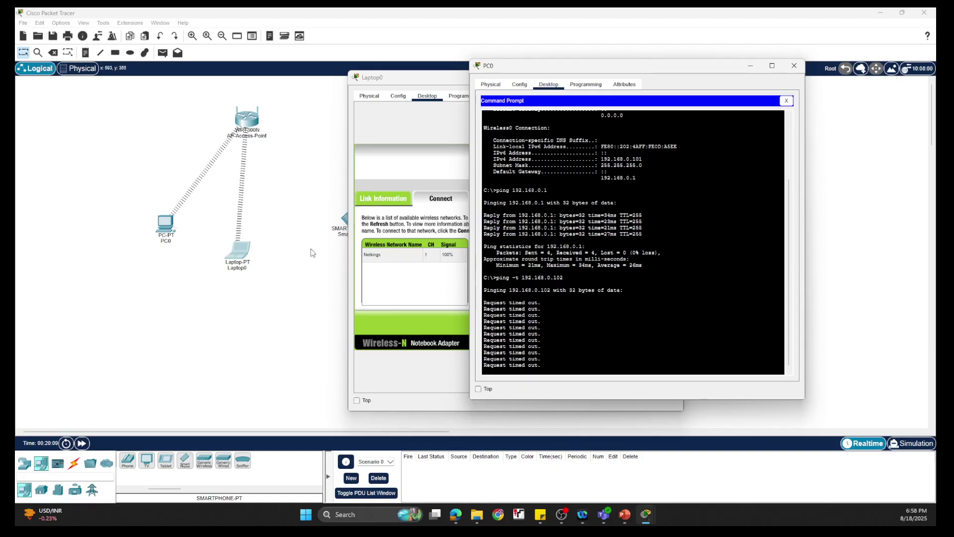
click(406, 134)
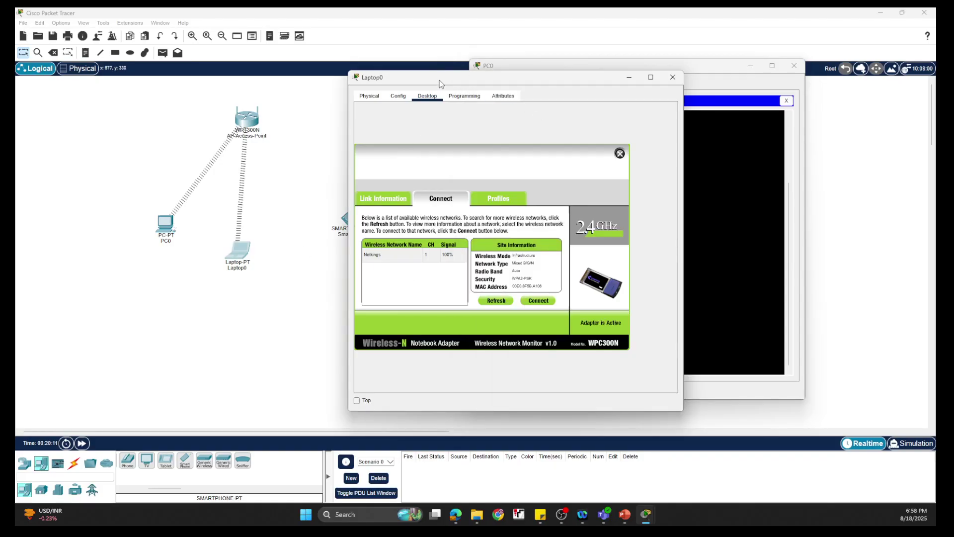
drag(439, 80, 190, 70)
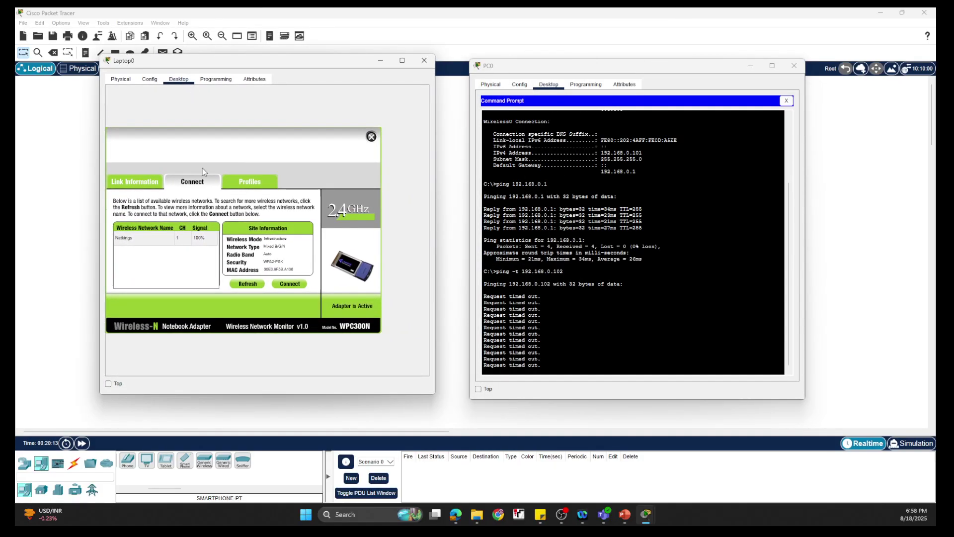
click(371, 137)
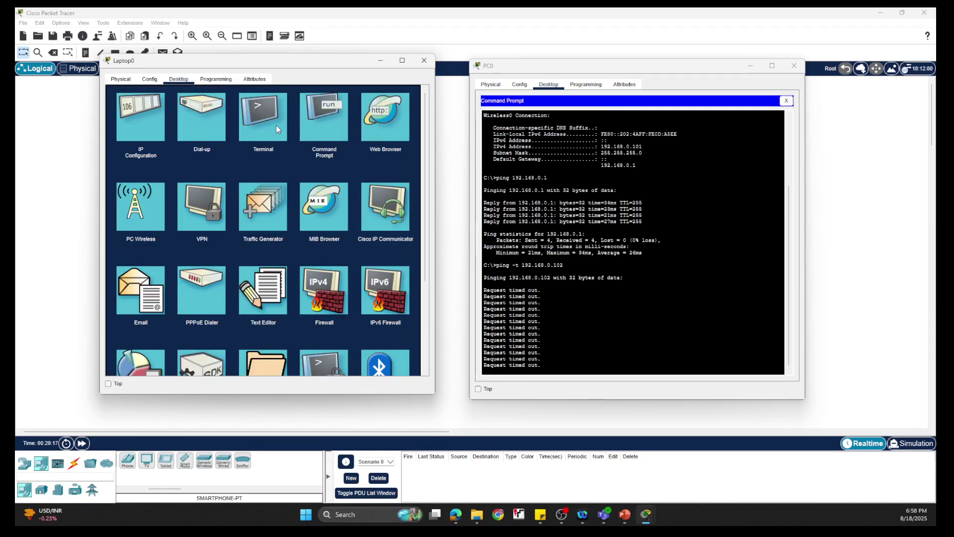
click(305, 132)
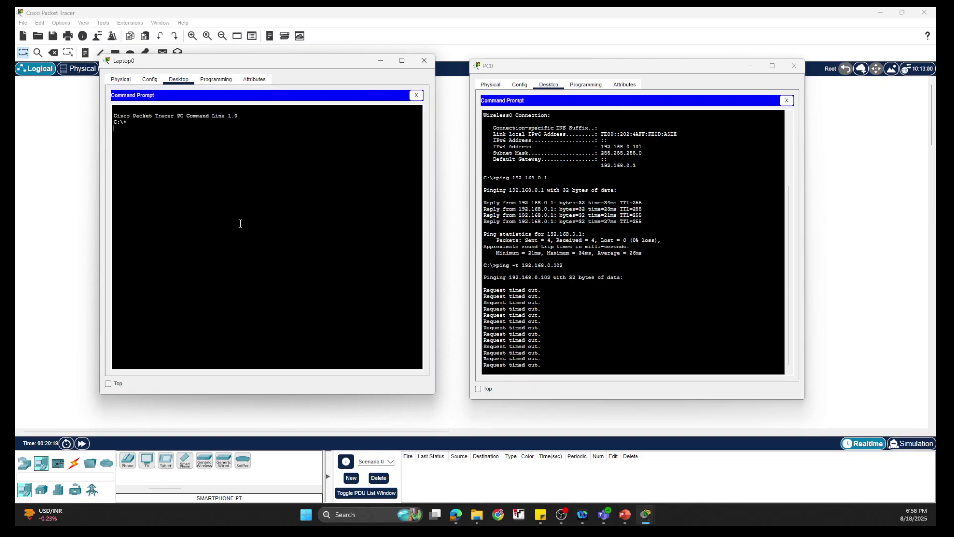
key(Return)
key(Return)
text(ipconfig)
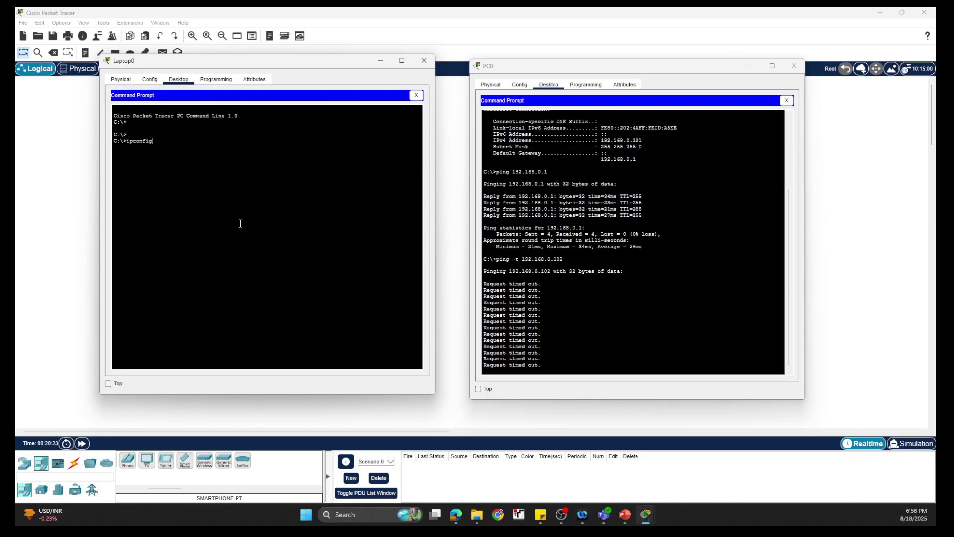
key(Return)
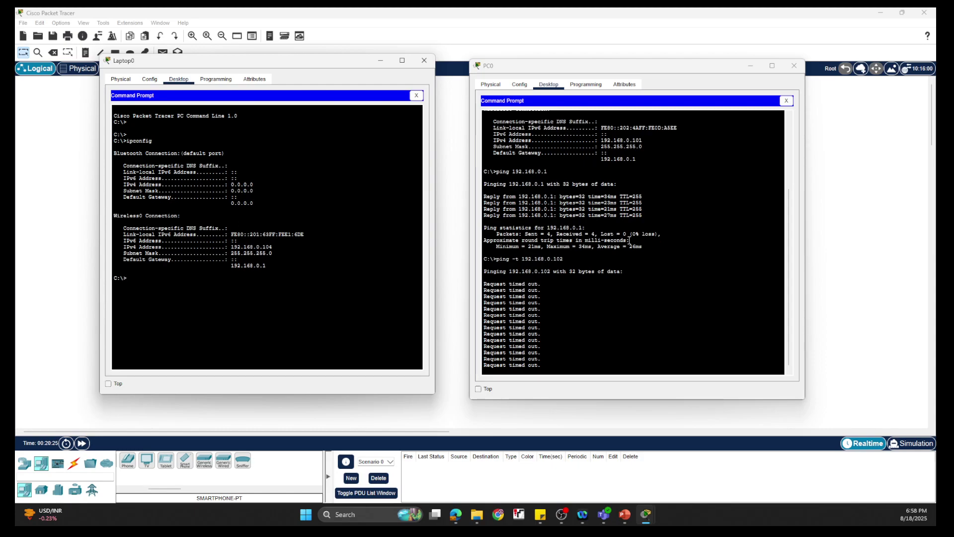
- On PC0, stop the old ping and run ping -t 192.168.0.104 to reach Laptop0
click(675, 289)
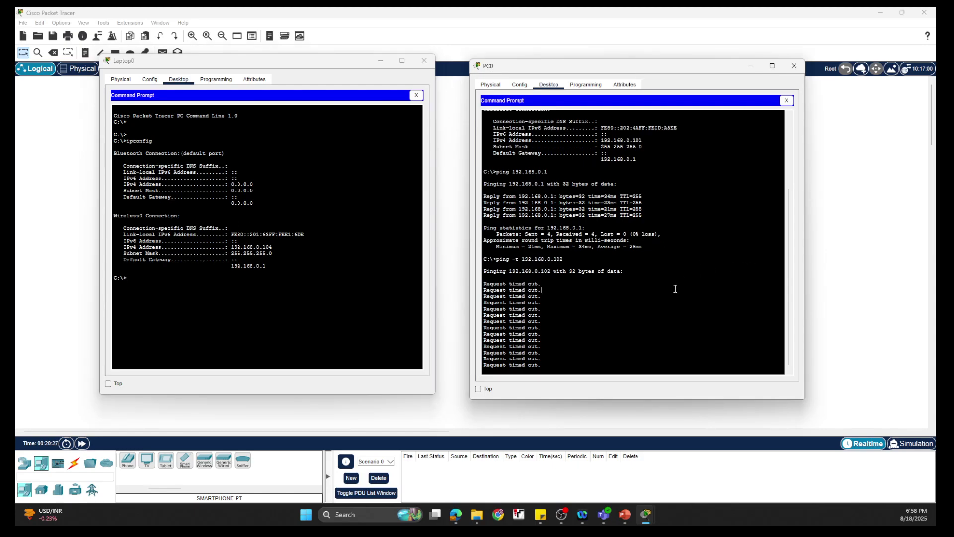
key(ctrl+c)
key(Up)
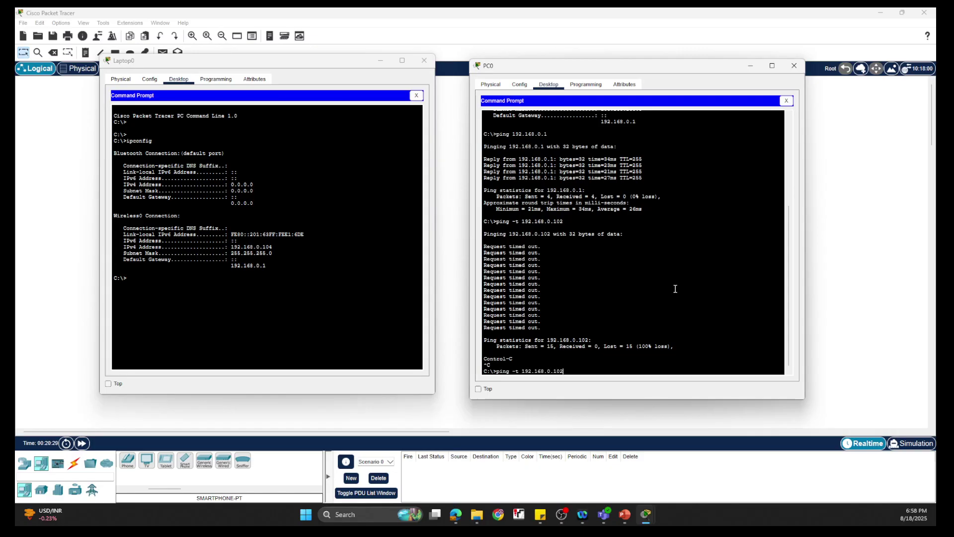
text(4)
key(Return)
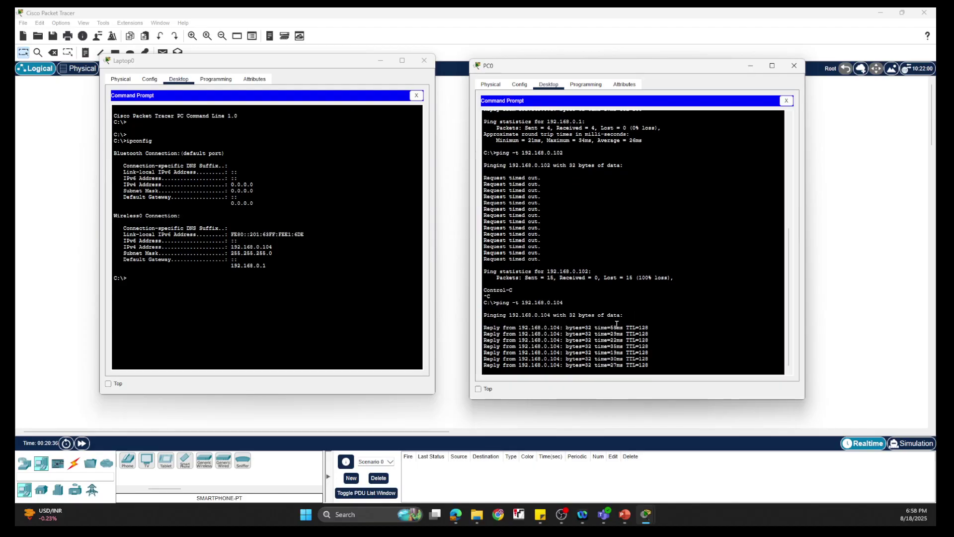
key(ctrl+c)
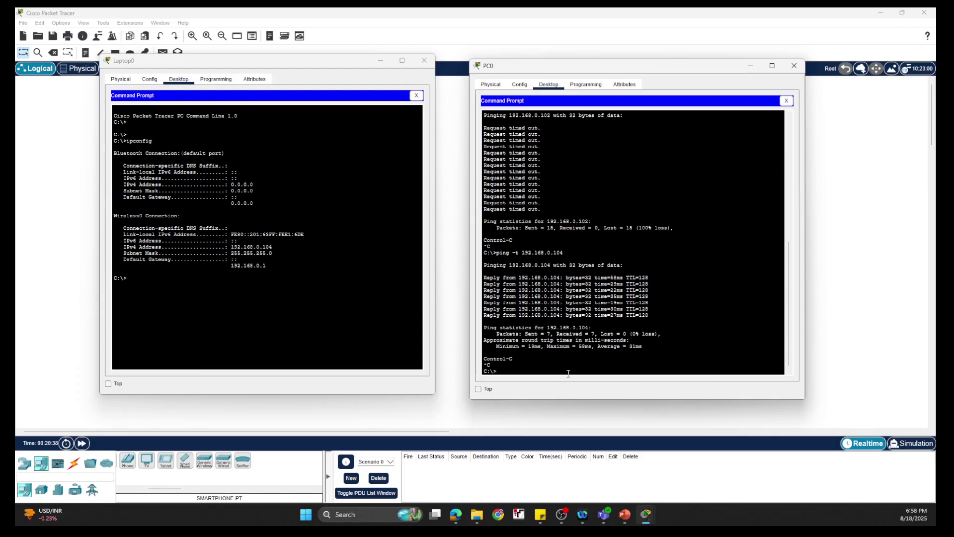
- From Laptop0, ping PC0 at 192.168.0.101 and confirm replies
click(203, 268)
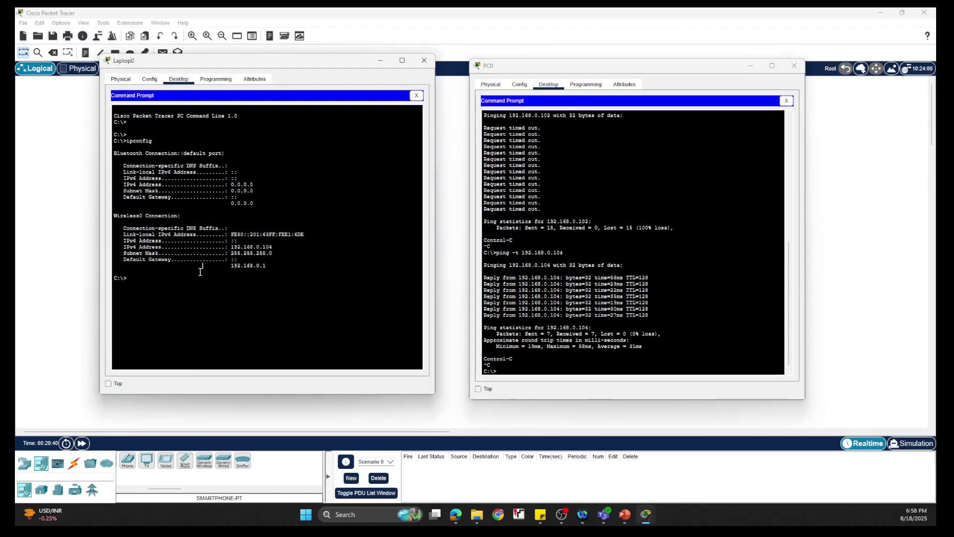
key(Up)
key(Down)
text(ping 192.168.0.101)
key(Return)
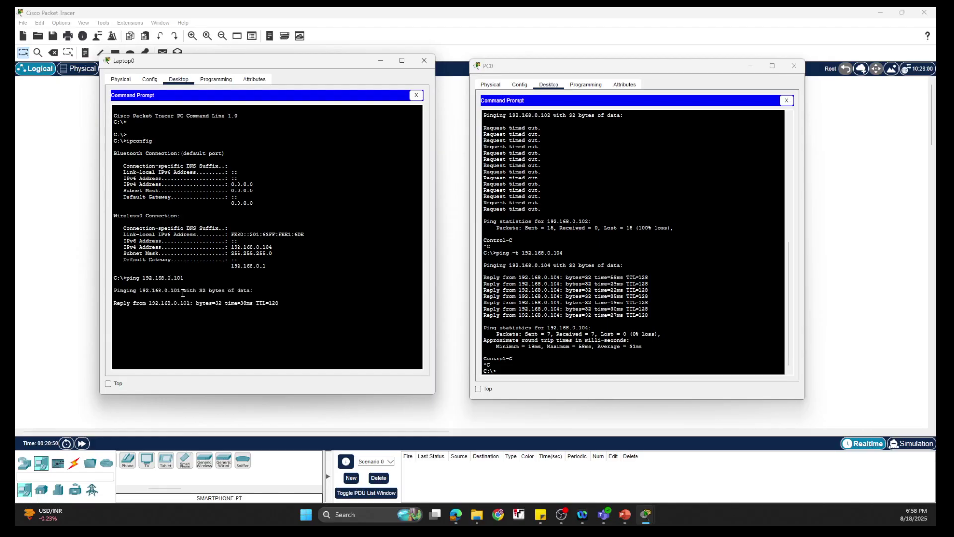
click(376, 59)
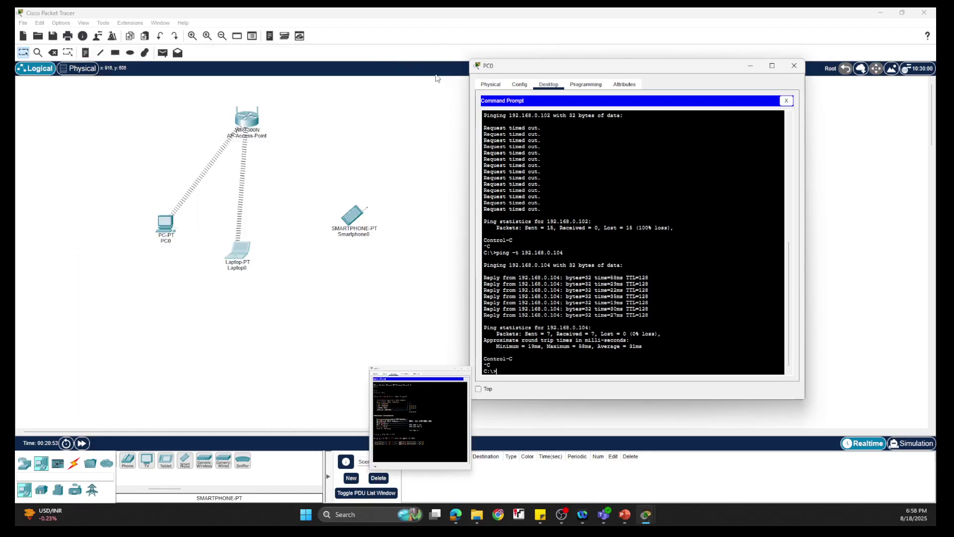
- Close PC0's window and reposition Smartphone0 and the access point on the workspace
click(751, 67)
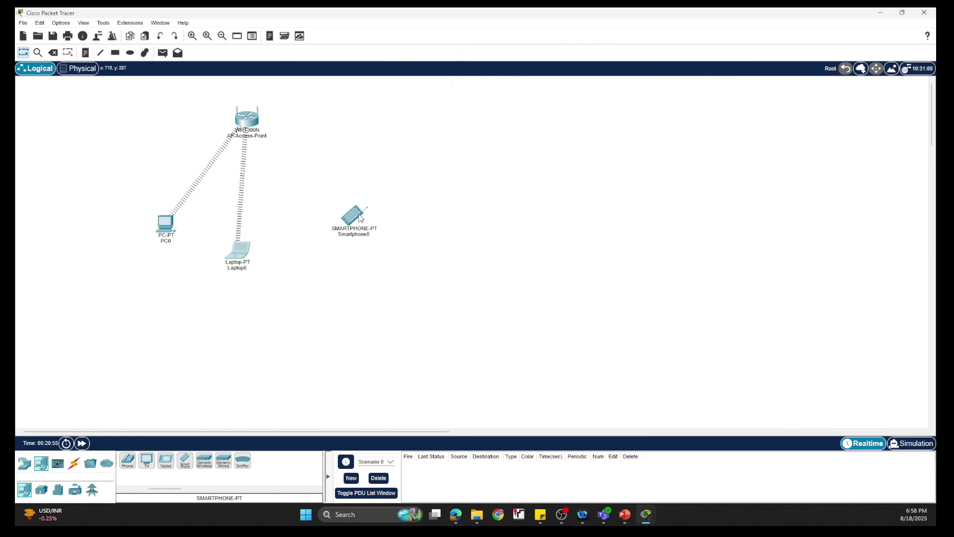
drag(360, 225, 344, 221)
mouse_move(245, 134)
mouse_down()
mouse_move(224, 120)
mouse_move(232, 121)
mouse_up()
drag(243, 123, 242, 128)
- Set Smartphone0's Wireless0 SSID to Netkings with WPA2-PSK and the pre-shared key
click(339, 215)
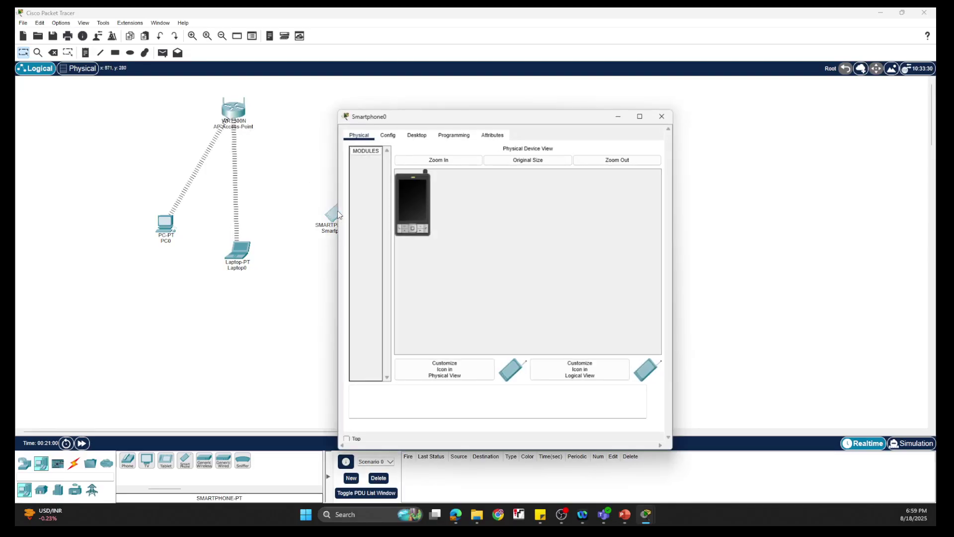
click(387, 135)
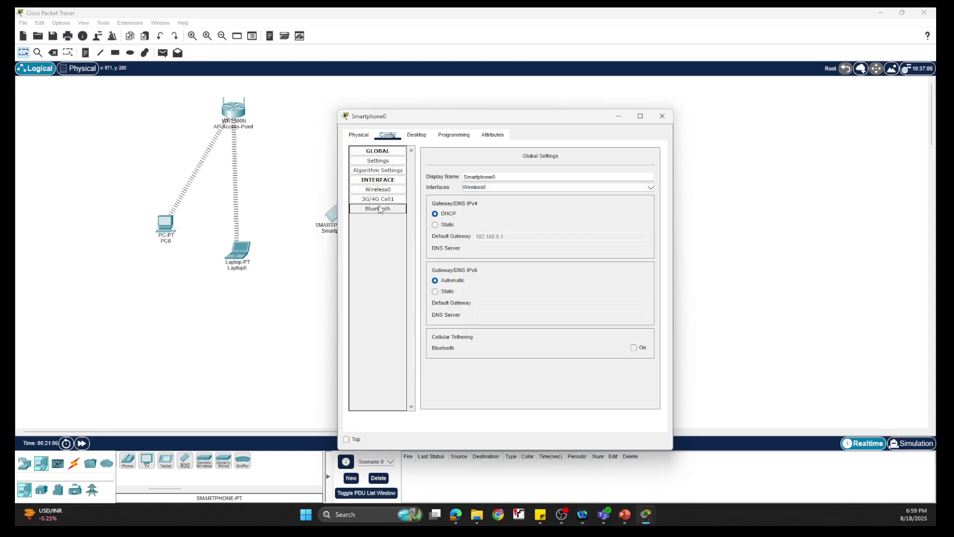
click(377, 189)
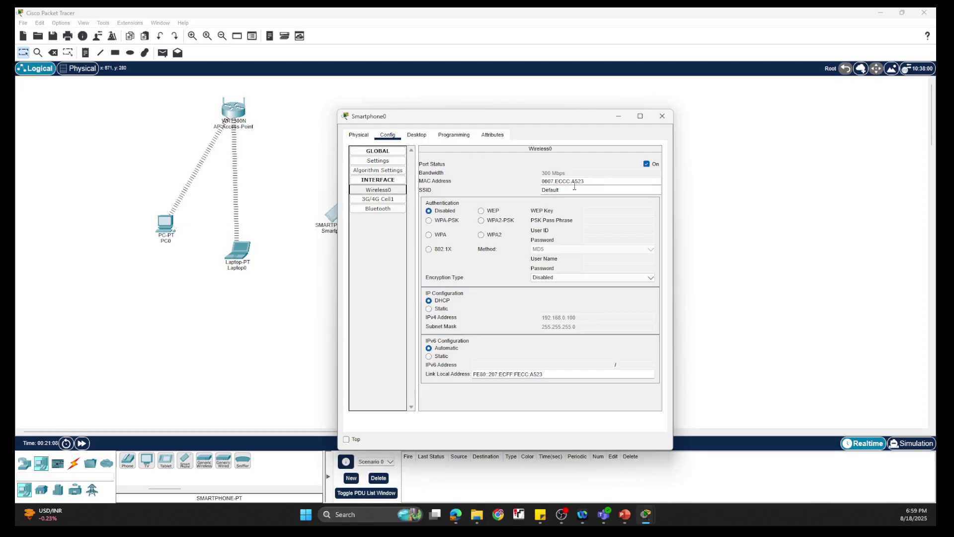
drag(568, 190, 493, 193)
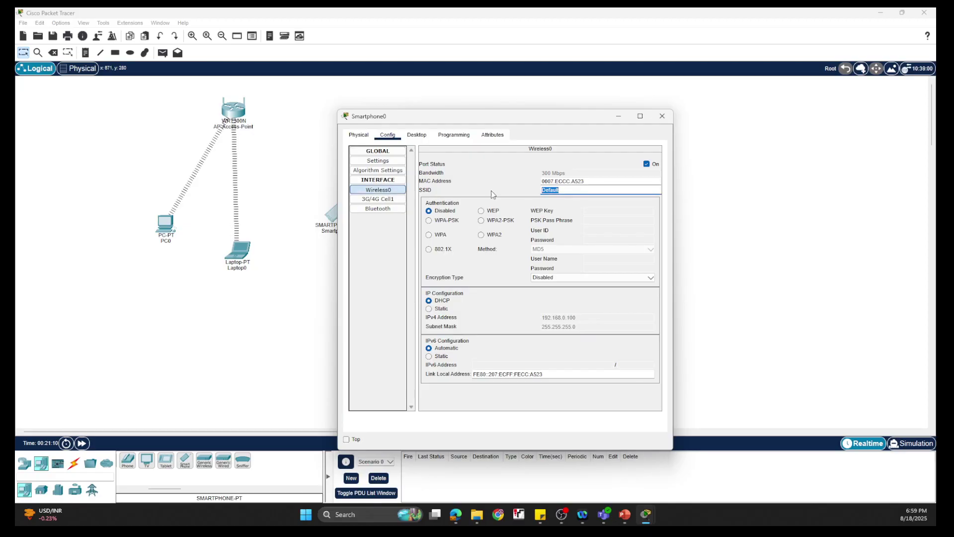
text(Netkings)
click(481, 221)
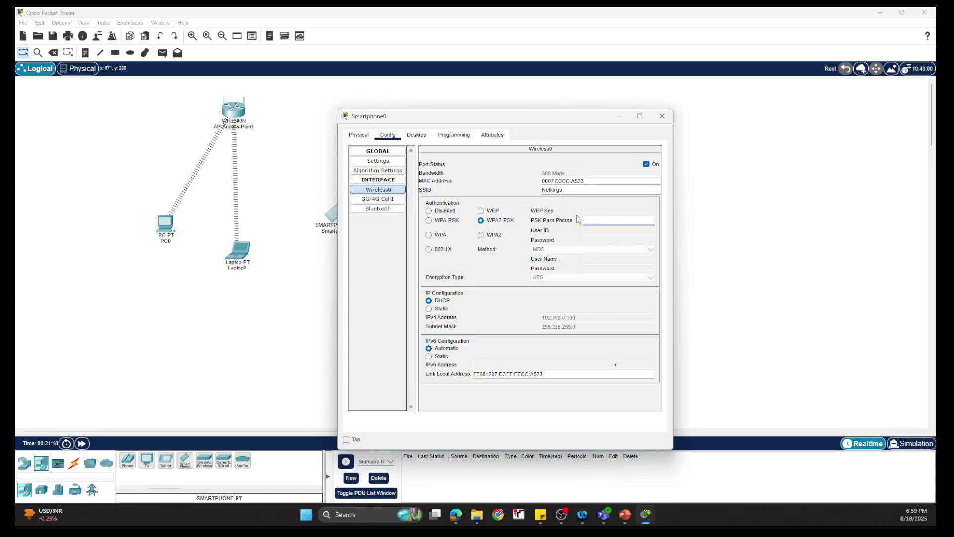
text(1234567890)
click(661, 116)
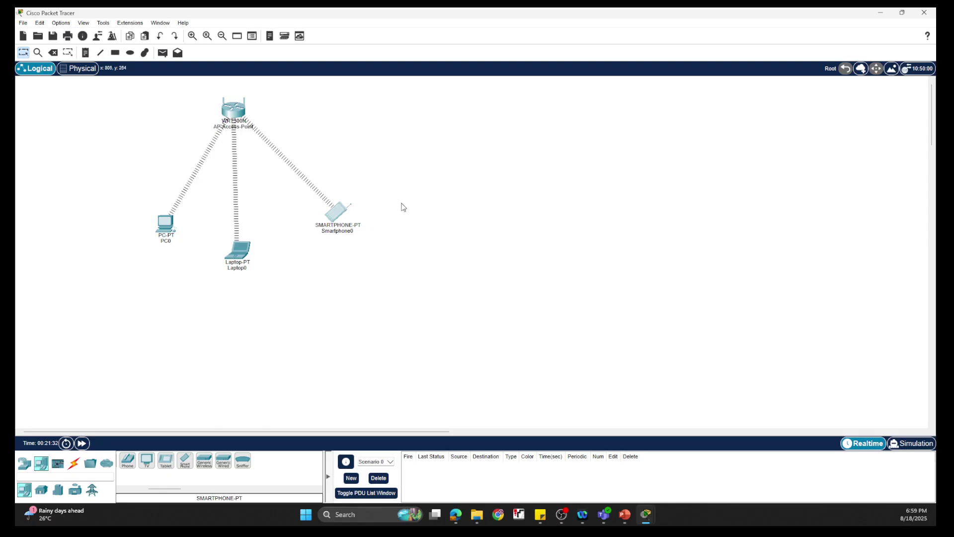
- Run ipconfig in Smartphone0's command prompt to check its IPv4 address
click(337, 212)
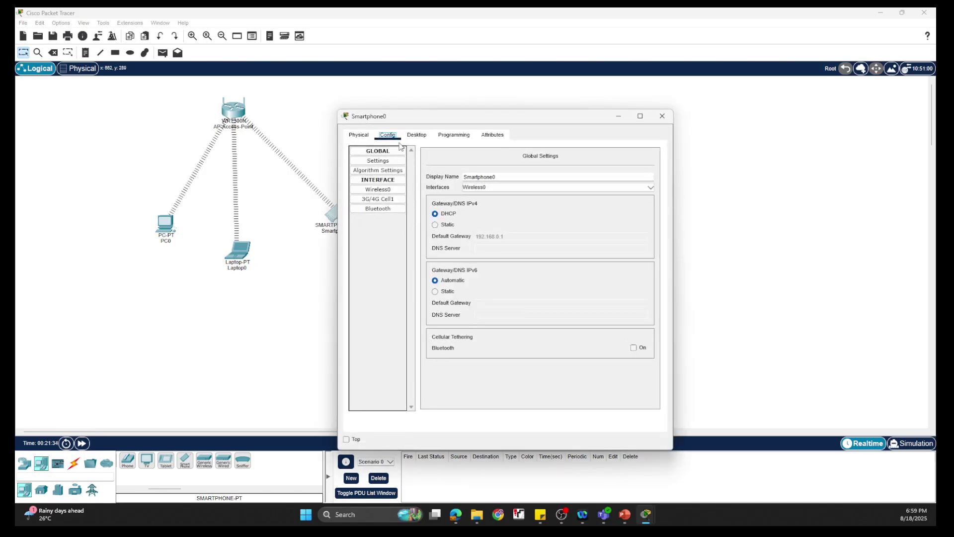
click(417, 135)
click(510, 187)
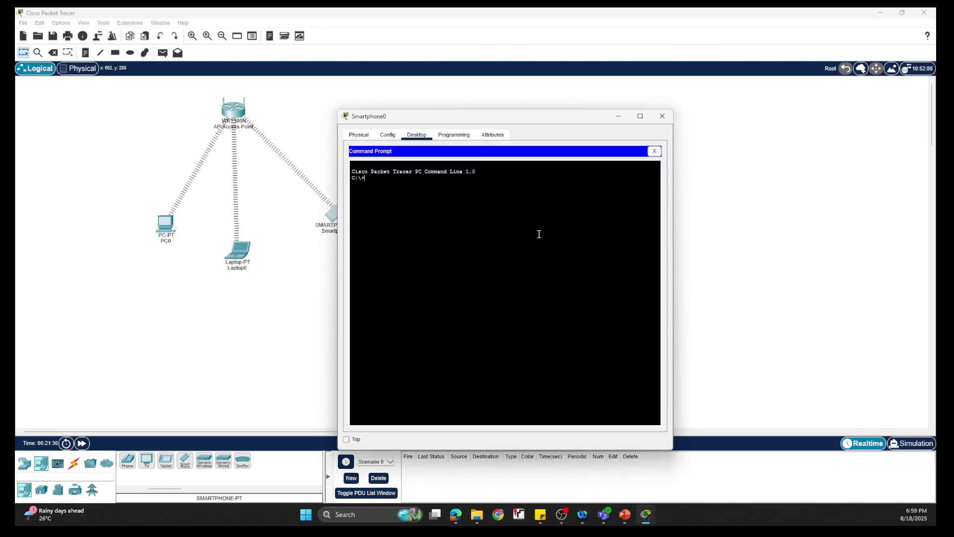
text(ipconfig)
key(Return)
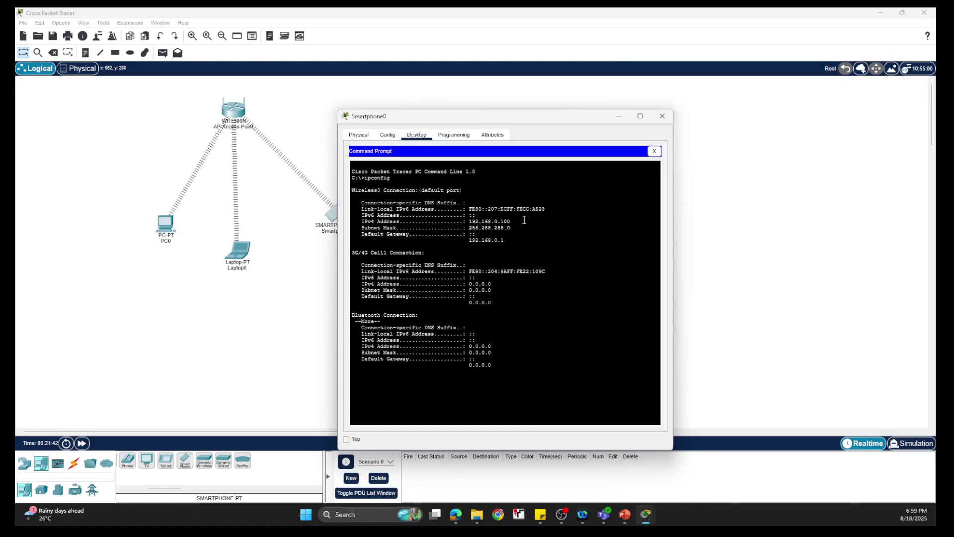
drag(511, 222, 471, 223)
click(511, 316)
- From Smartphone0, ping 192.168.0.101 and 192.168.0.104 with no packet loss
key(Return)
key(Return)
key(Return)
text(ping 192.168.0.101)
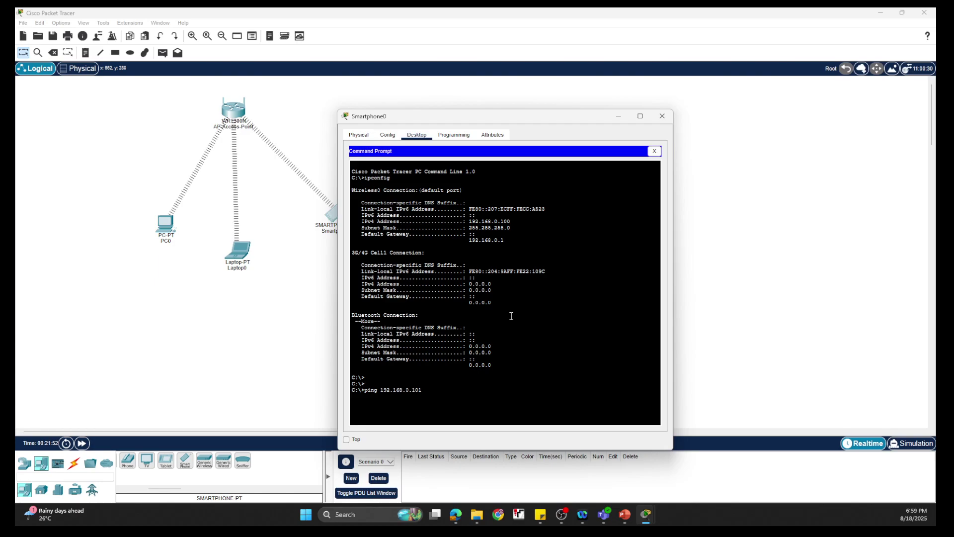
key(Return)
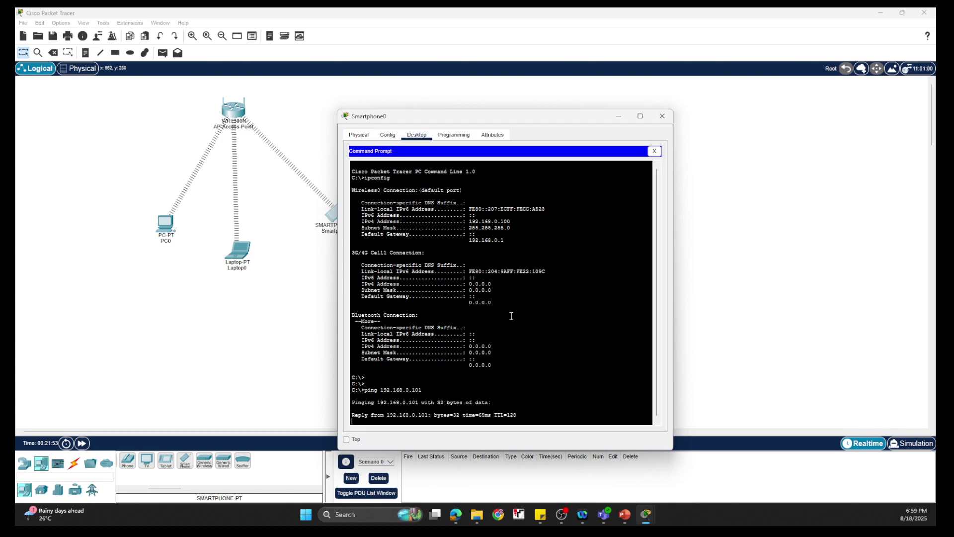
drag(474, 123, 576, 89)
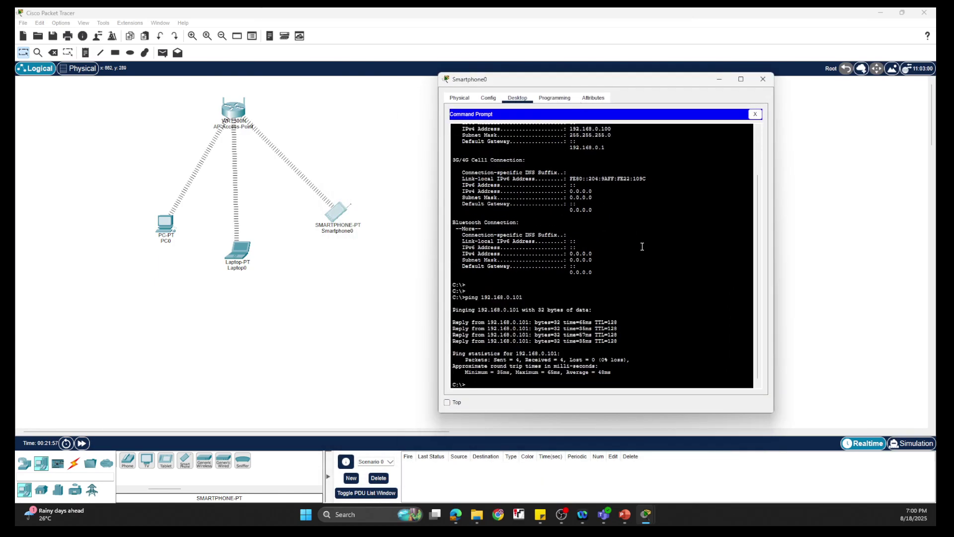
key(Return)
key(Up)
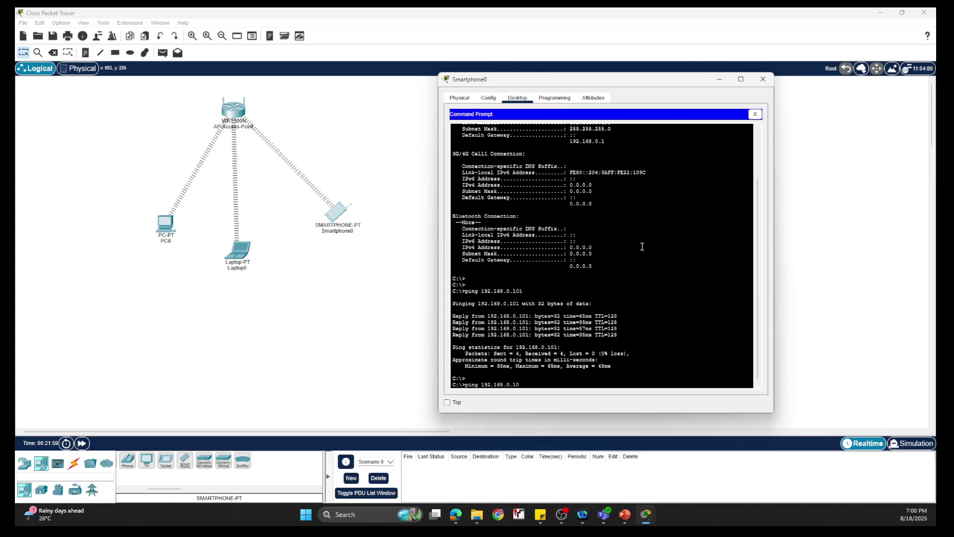
text(4)
key(Return)
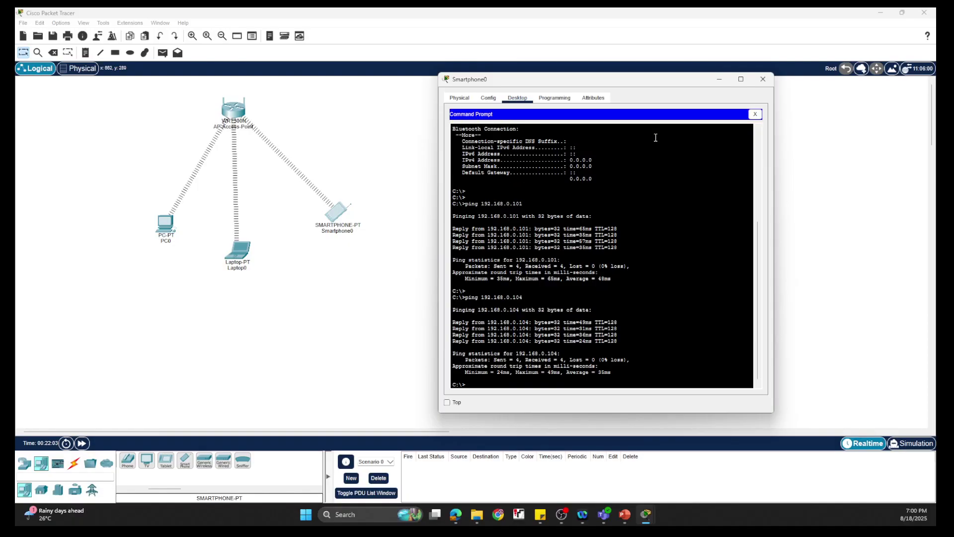
- Close the smartphone window and return from the slide show to the Packet Tracer workspace
click(725, 79)
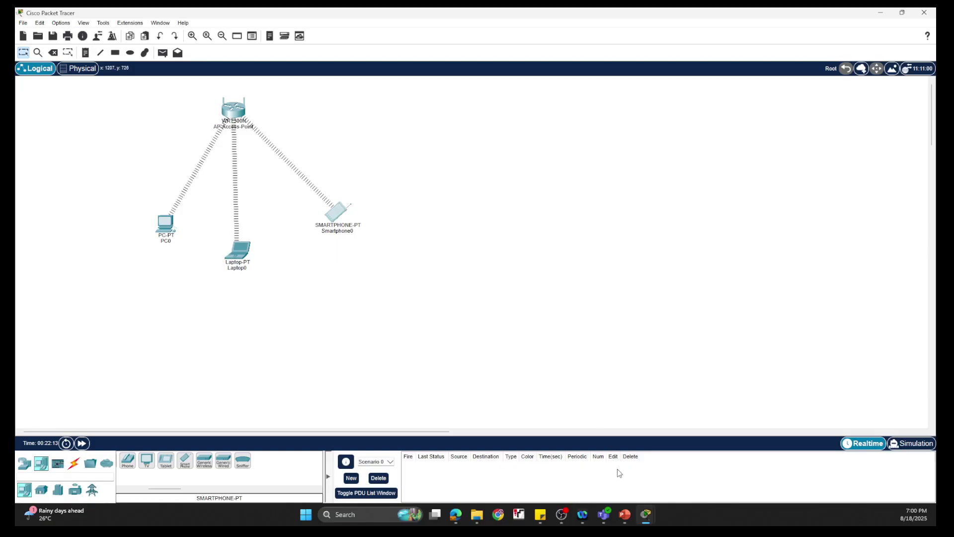
click(625, 514)
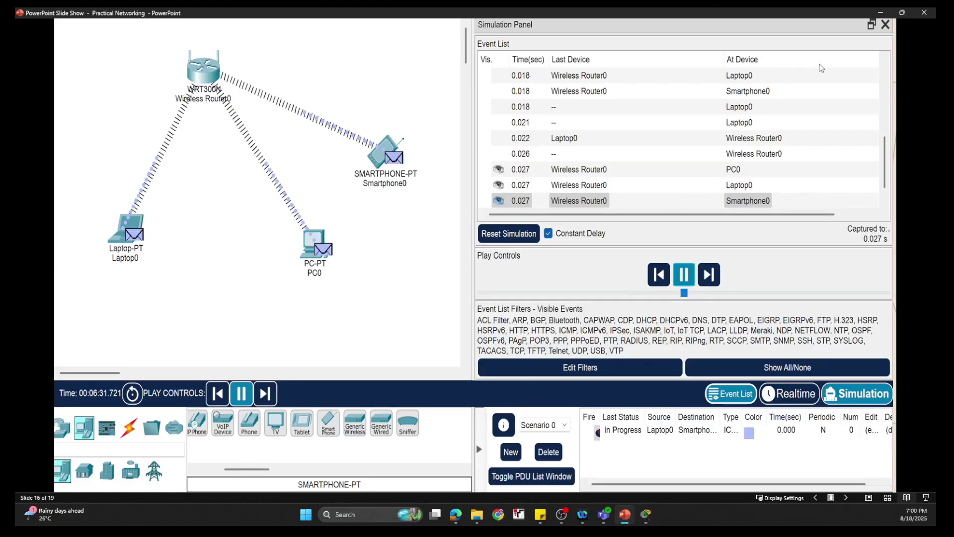
click(884, 16)
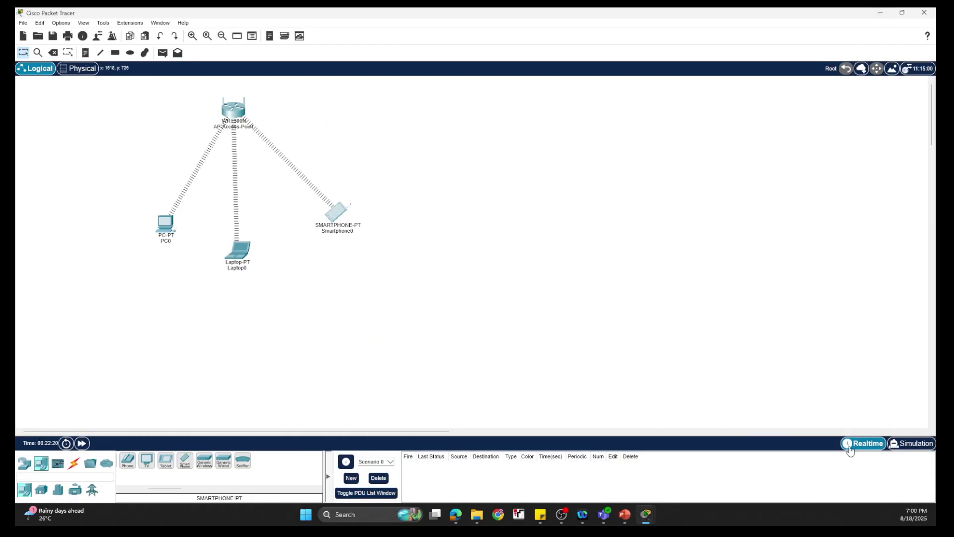
- In Simulation mode, send a simple ICMP PDU from PC0 to Smartphone0 until it shows Successful
click(916, 443)
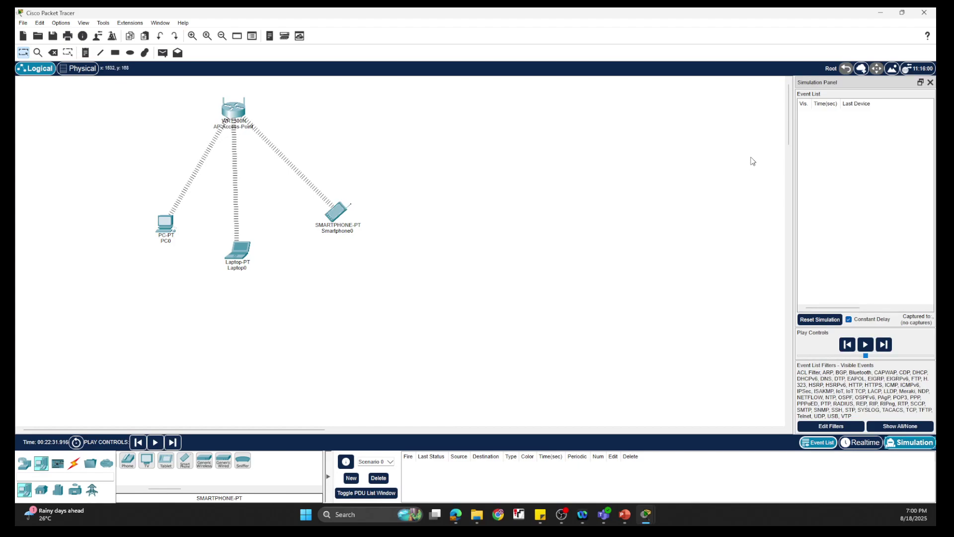
drag(793, 166, 535, 181)
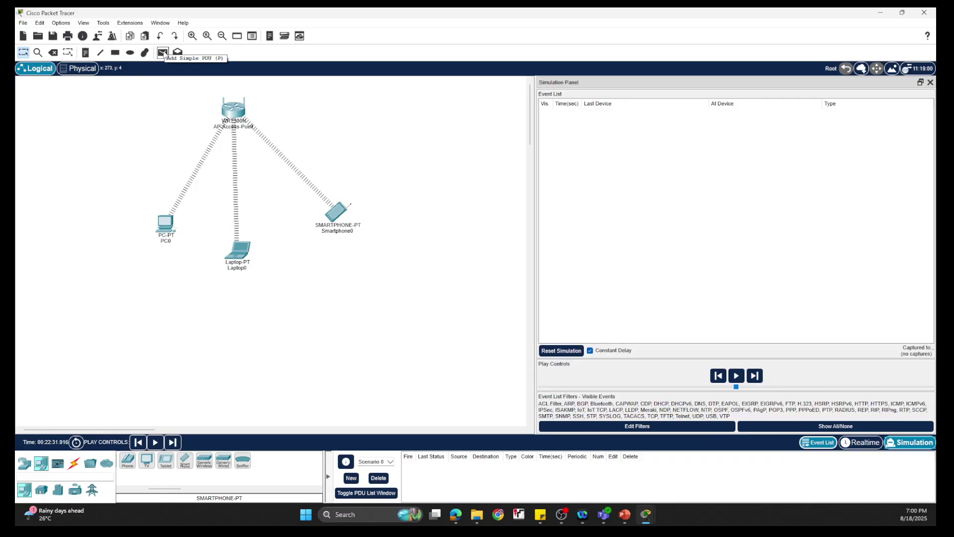
click(163, 53)
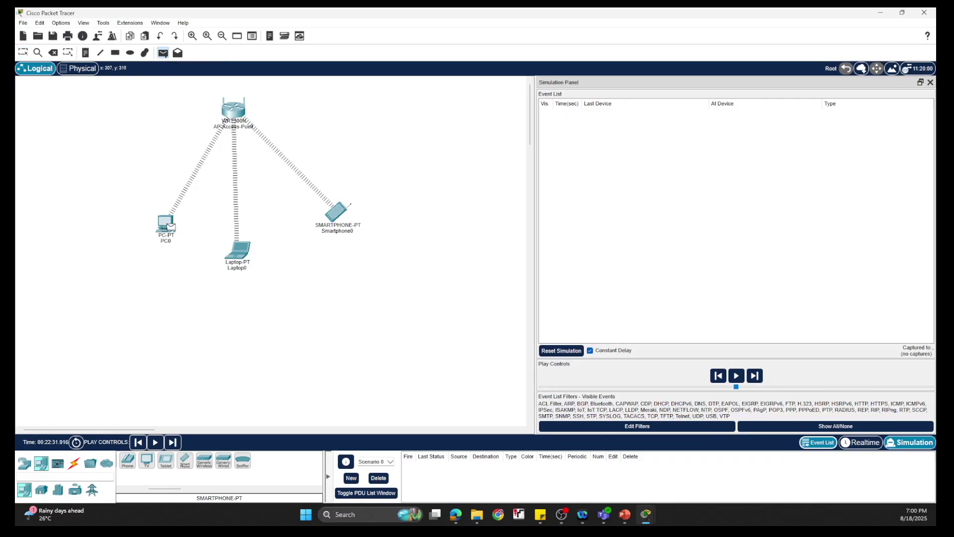
click(337, 214)
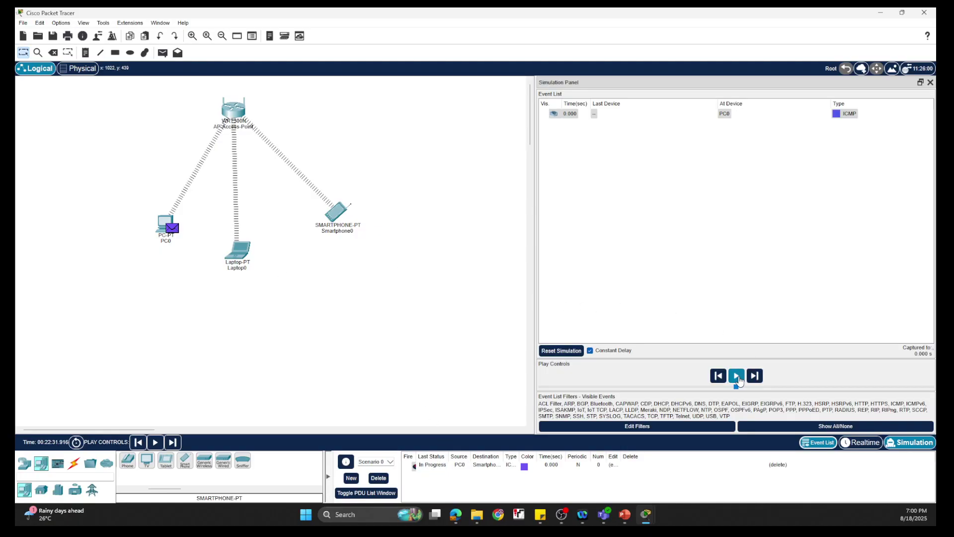
click(738, 378)
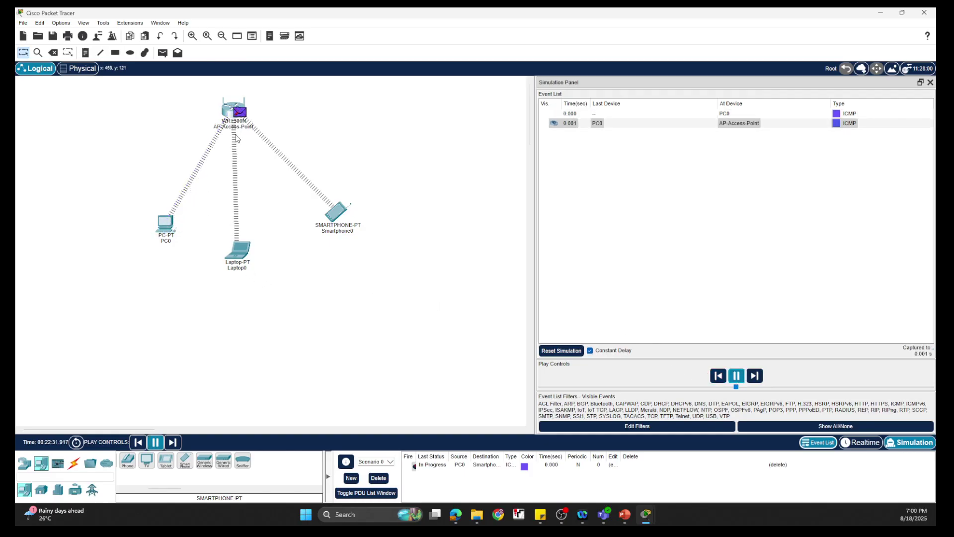
mouse_move(237, 120)
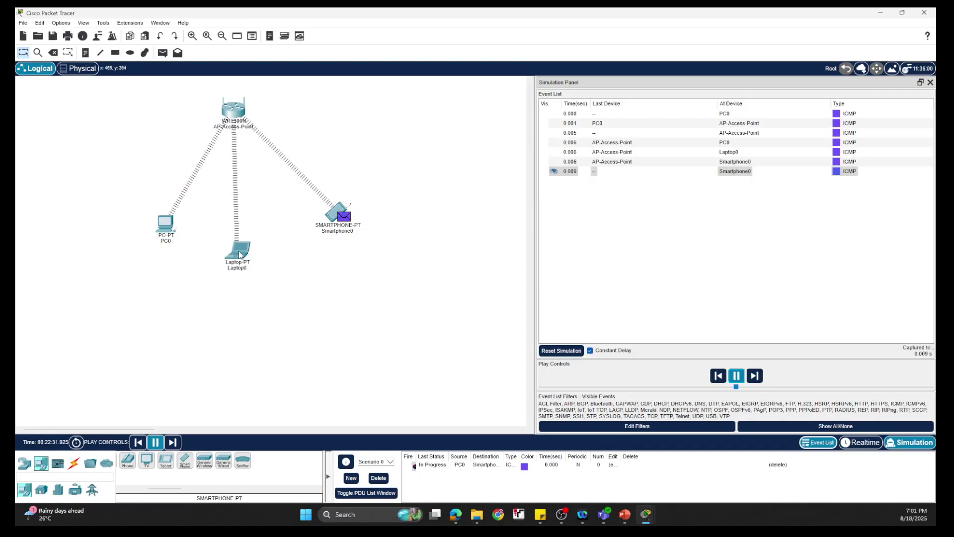
mouse_move(239, 255)
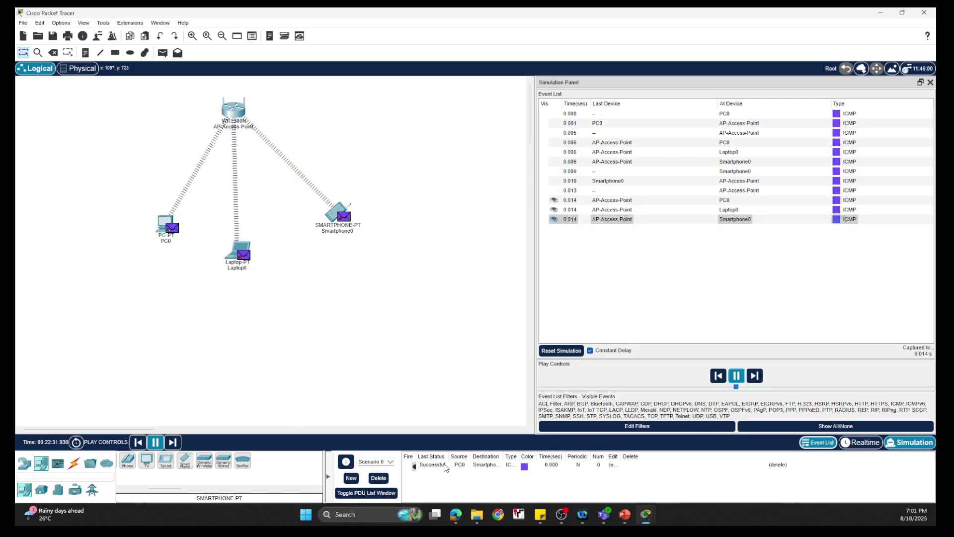
click(433, 468)
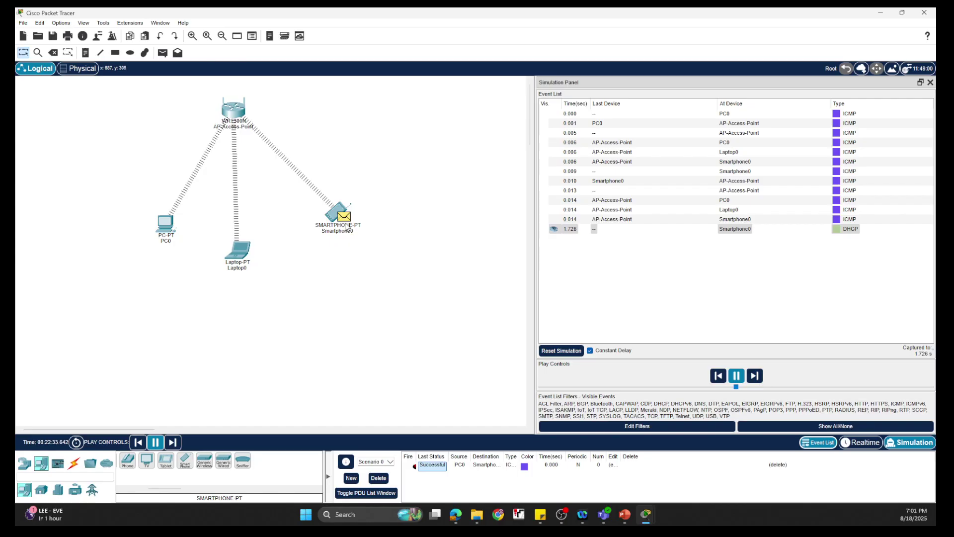
- Return to PowerPoint and advance to the Wi-Fi Lab slide
mouse_move(349, 228)
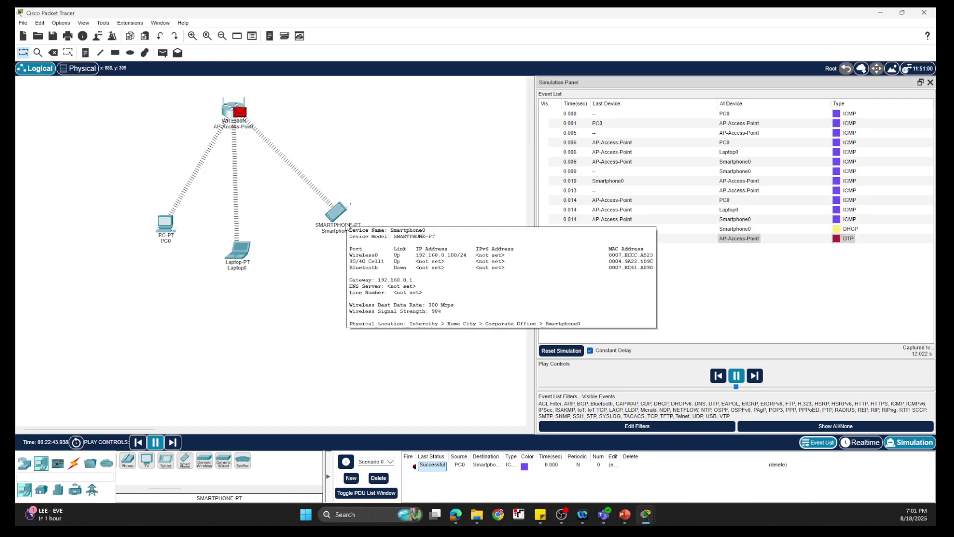
click(628, 517)
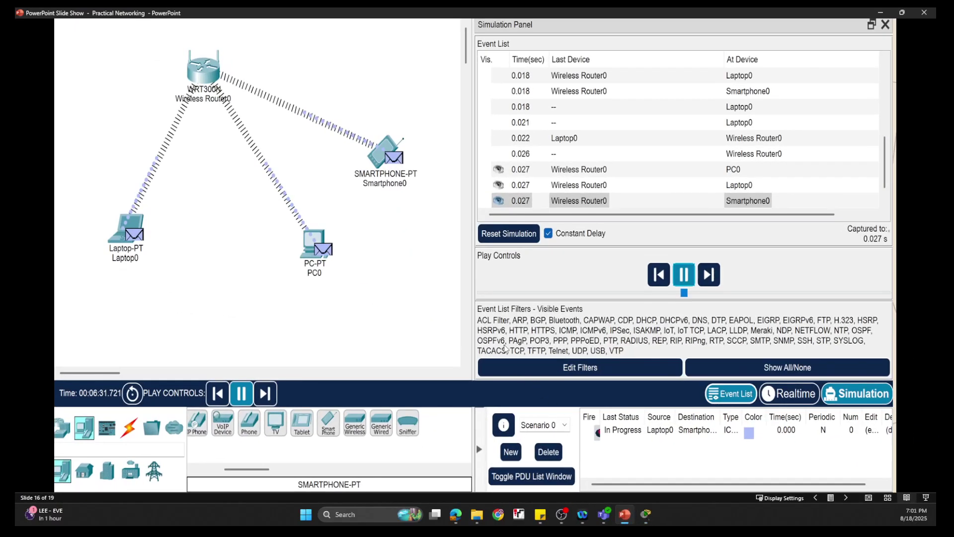
click(504, 348)
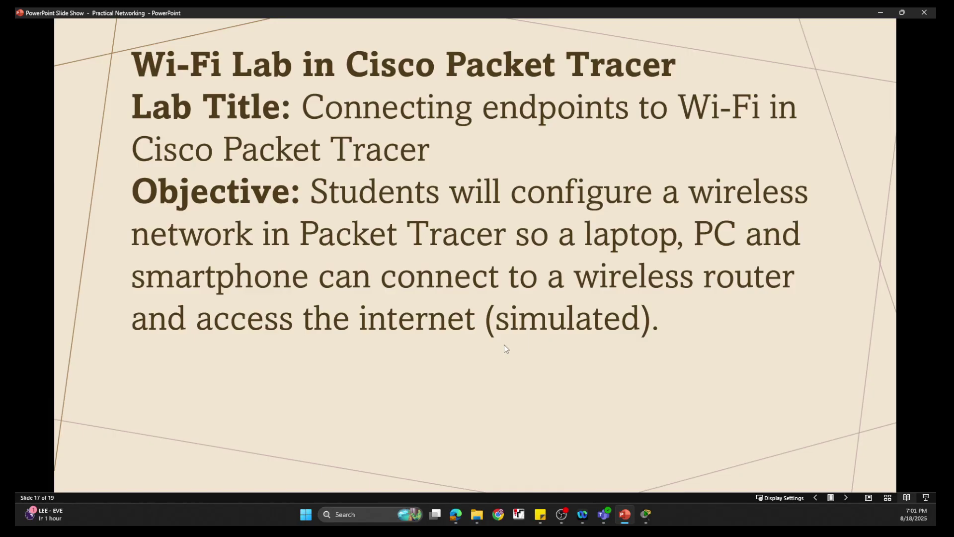